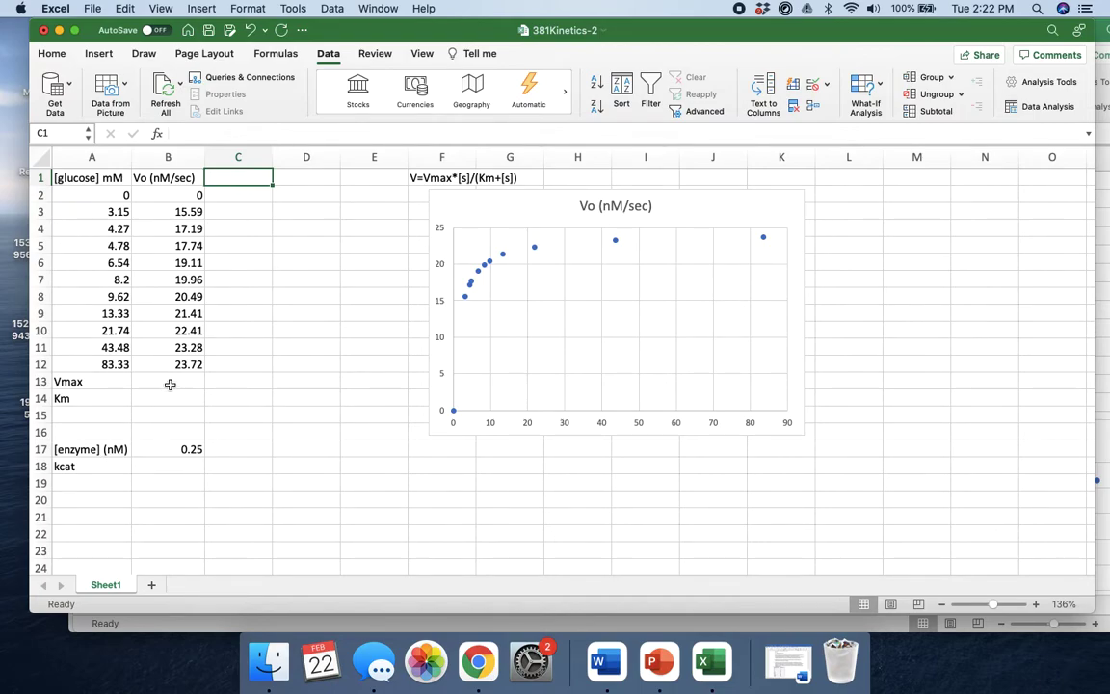
Step: Enter the initial guesses 5 for Vmax in B13 and 10 for Km in B14
click(154, 344)
click(162, 387)
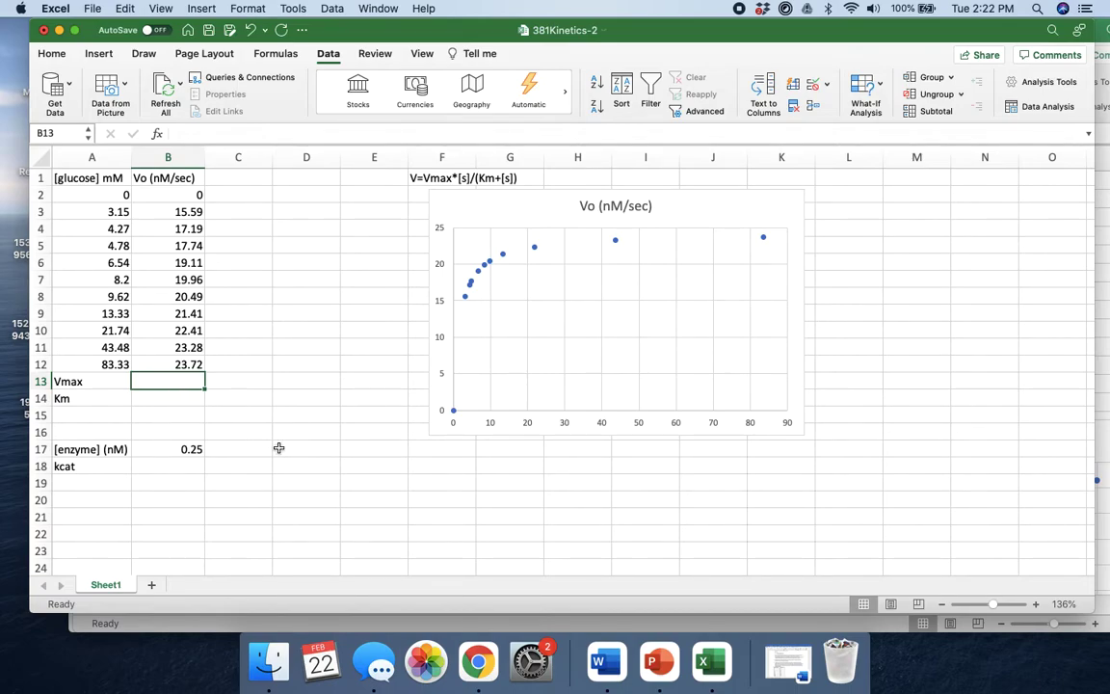
text(5)
key(Return)
text(1)
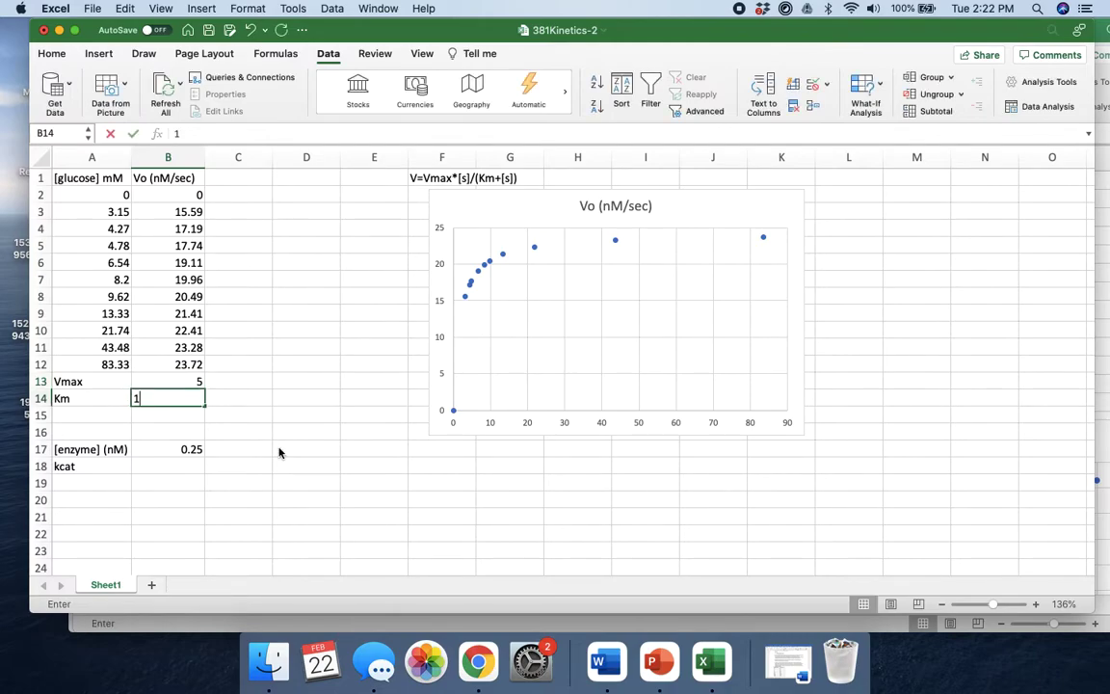
text(0)
key(Return)
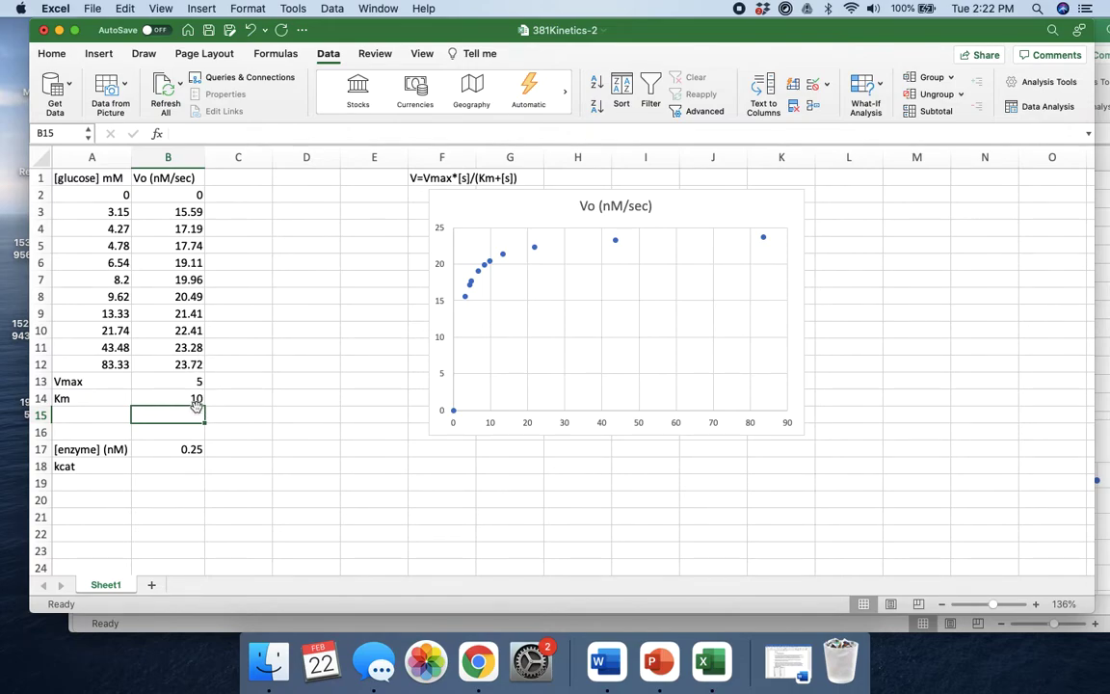
Step: Add the column heading "Vo (t)" in cell C1
click(231, 179)
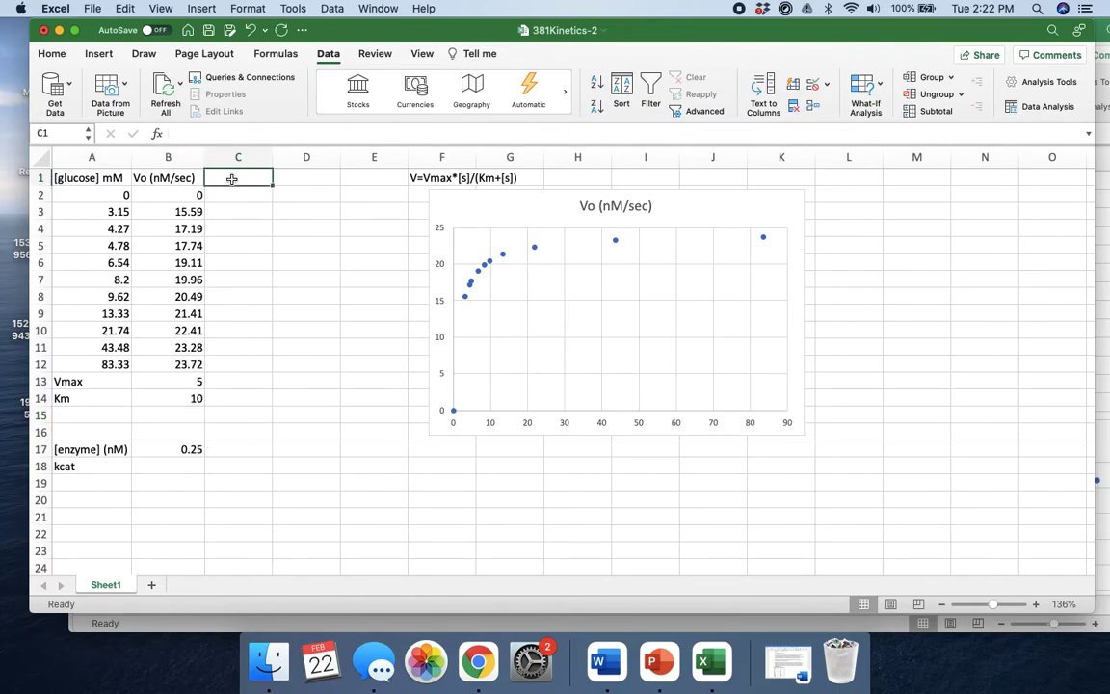
text(V)
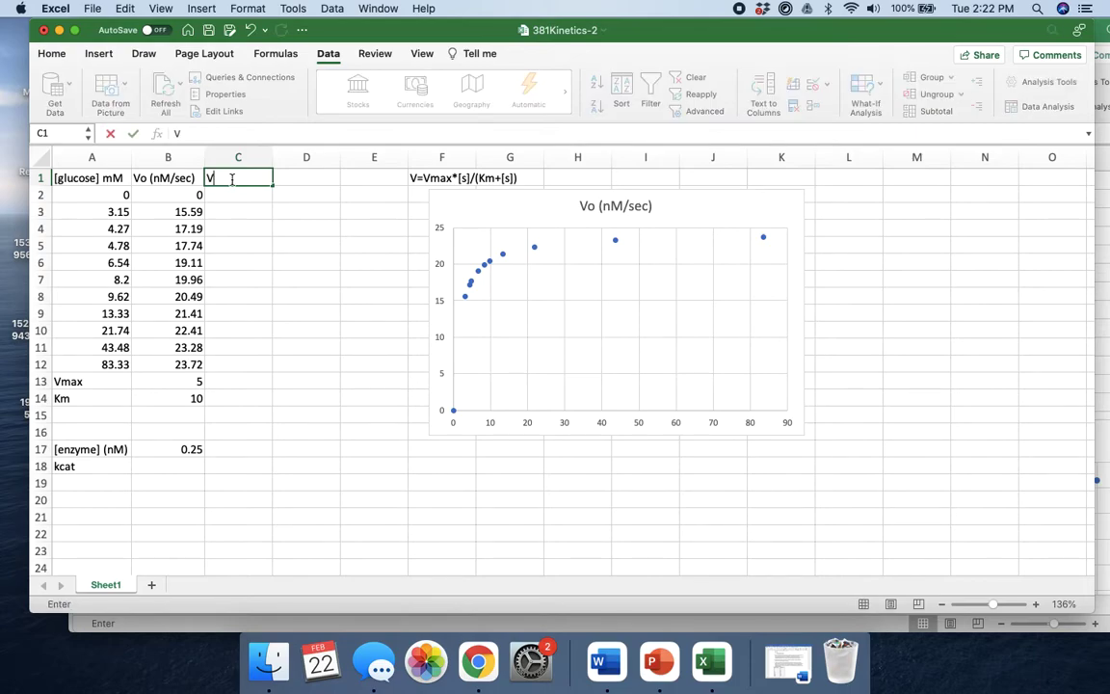
text(0 (t)
click(220, 177)
key(BackSpace)
text(o)
key(Return)
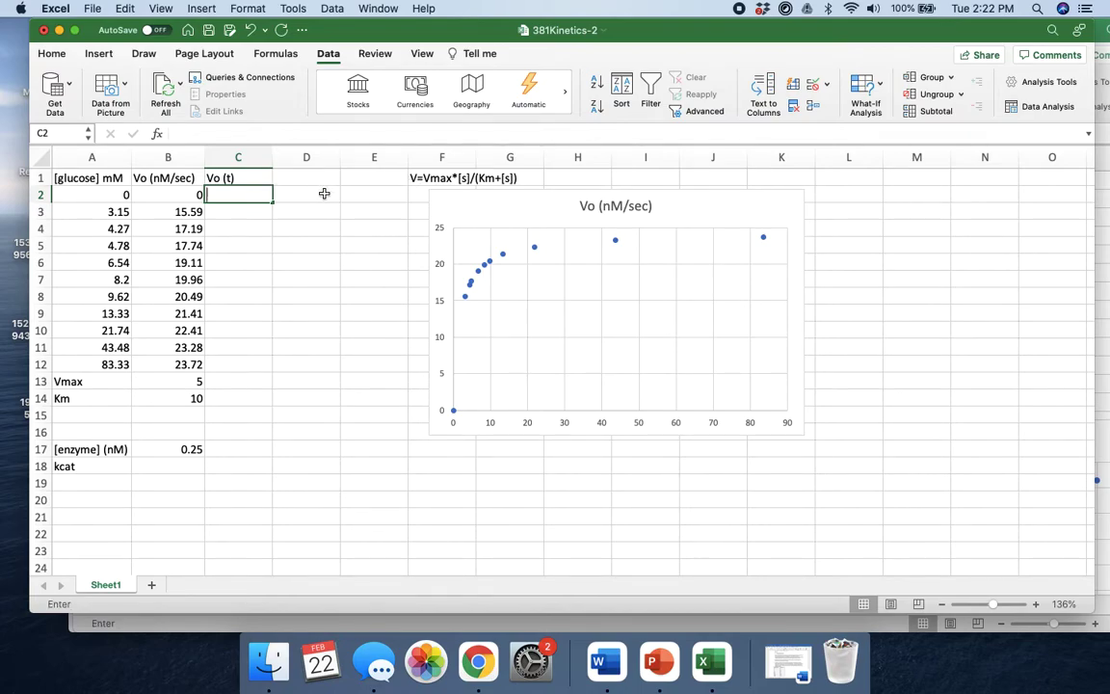
Step: Begin the Michaelis-Menten formula in C2 with absolute Vmax times the glucose concentration: =$B$13*A2
text(=)
click(150, 383)
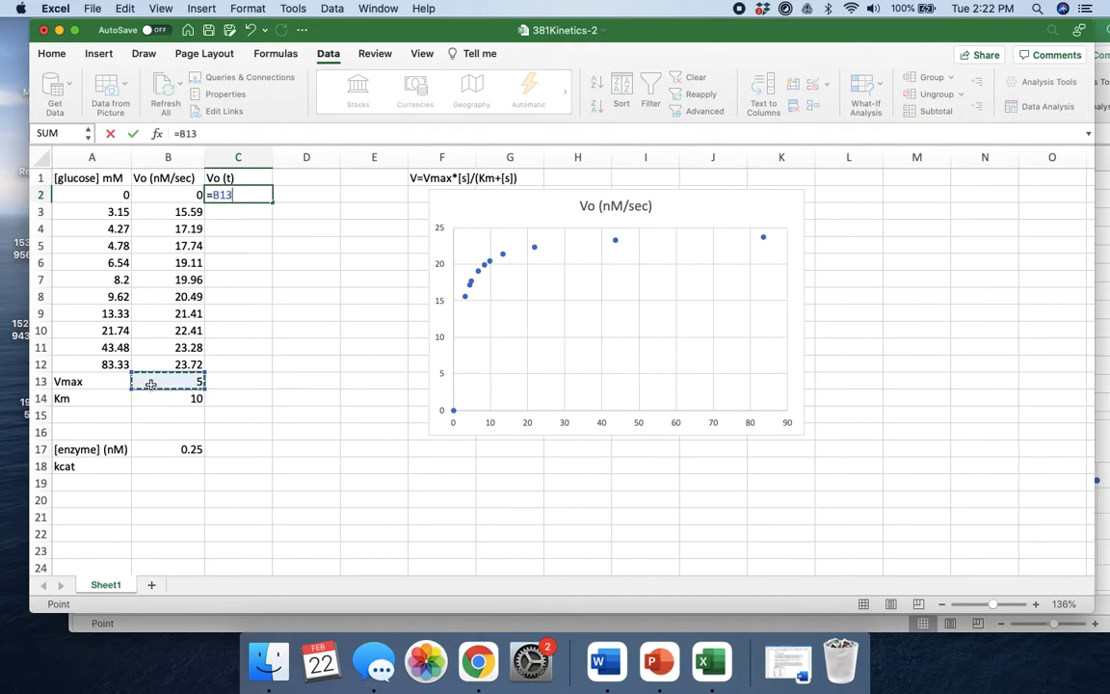
click(181, 133)
text($)
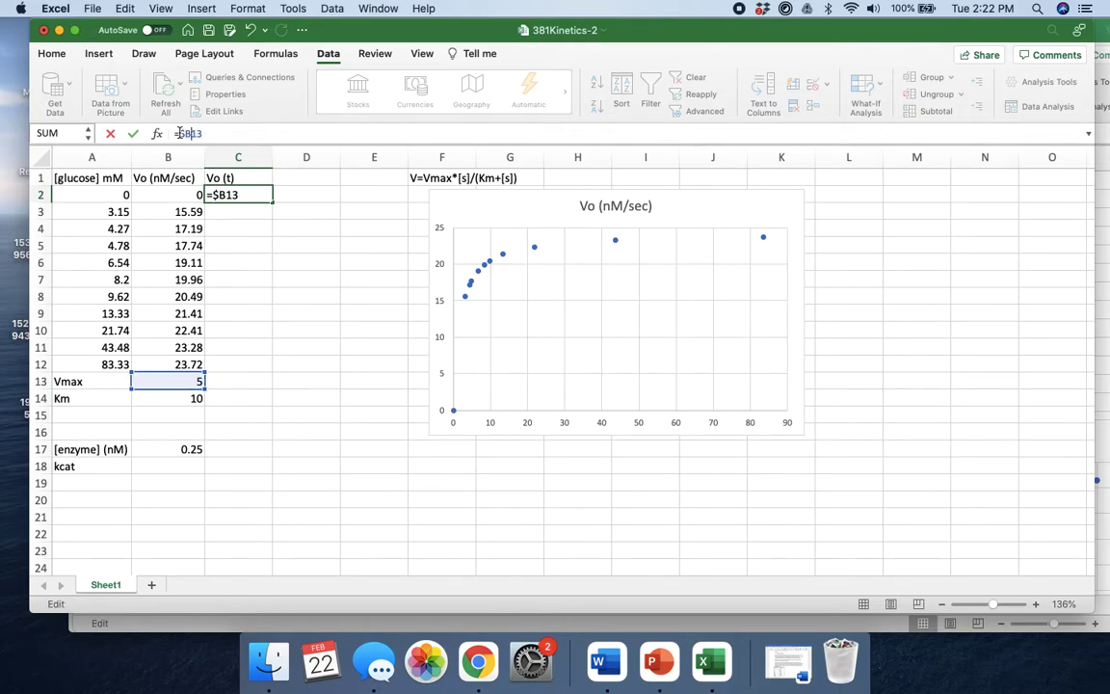
key(Right)
text($13*)
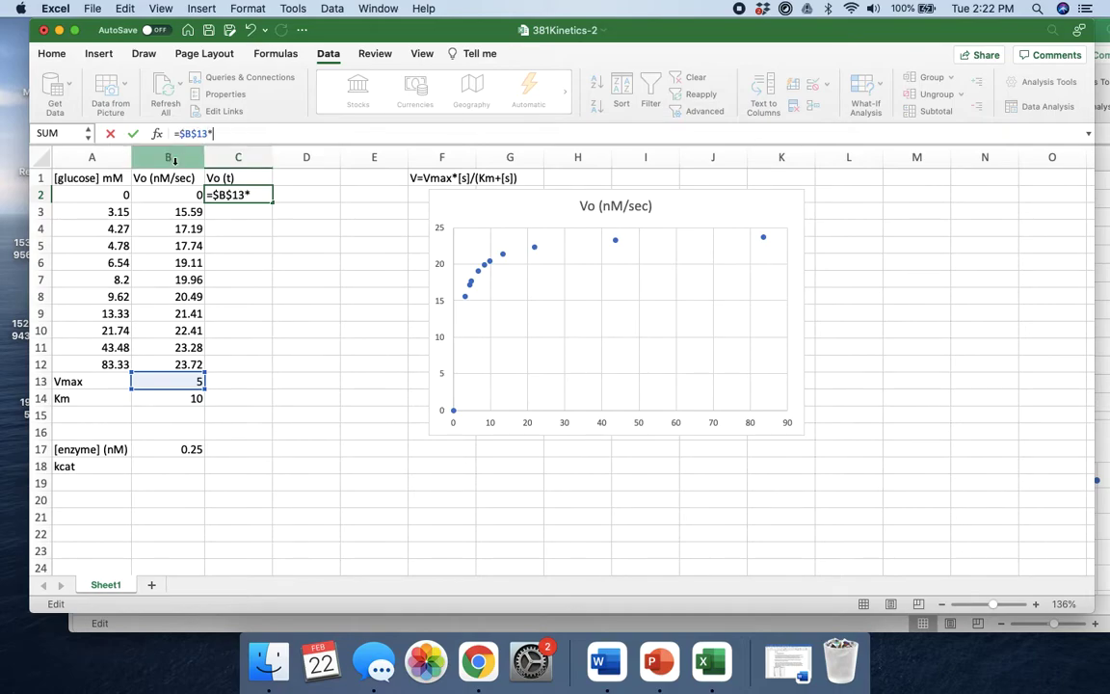
click(96, 192)
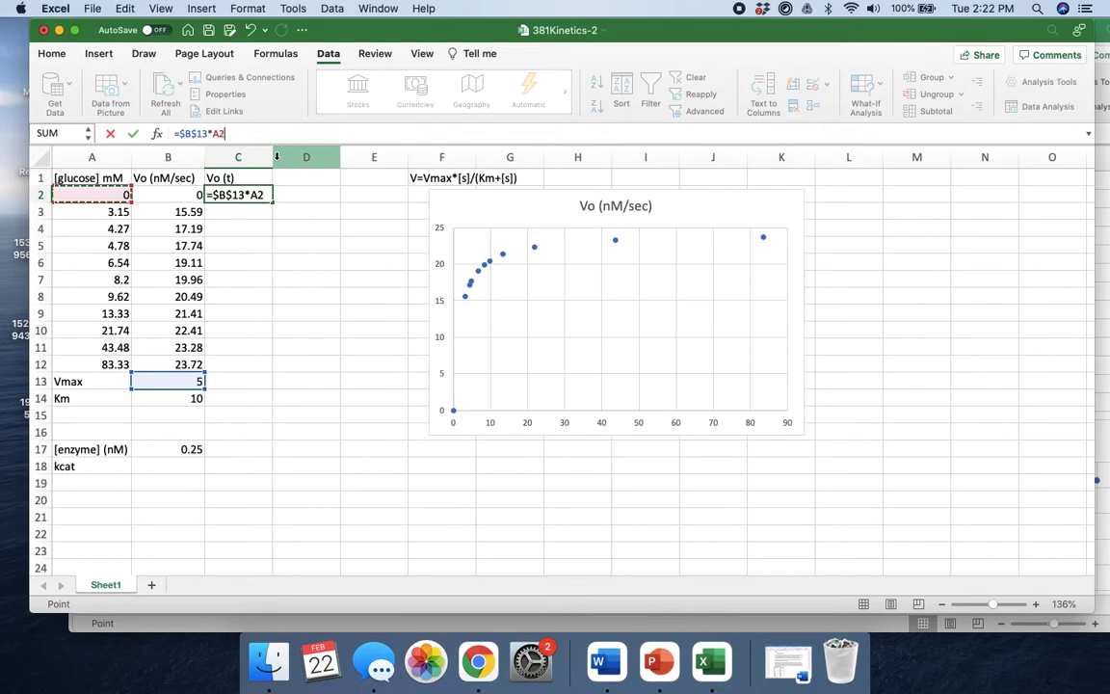
Step: Complete the C2 formula as =$B$13*A2/($B$14+A2) and fill it down through C12
text(/()
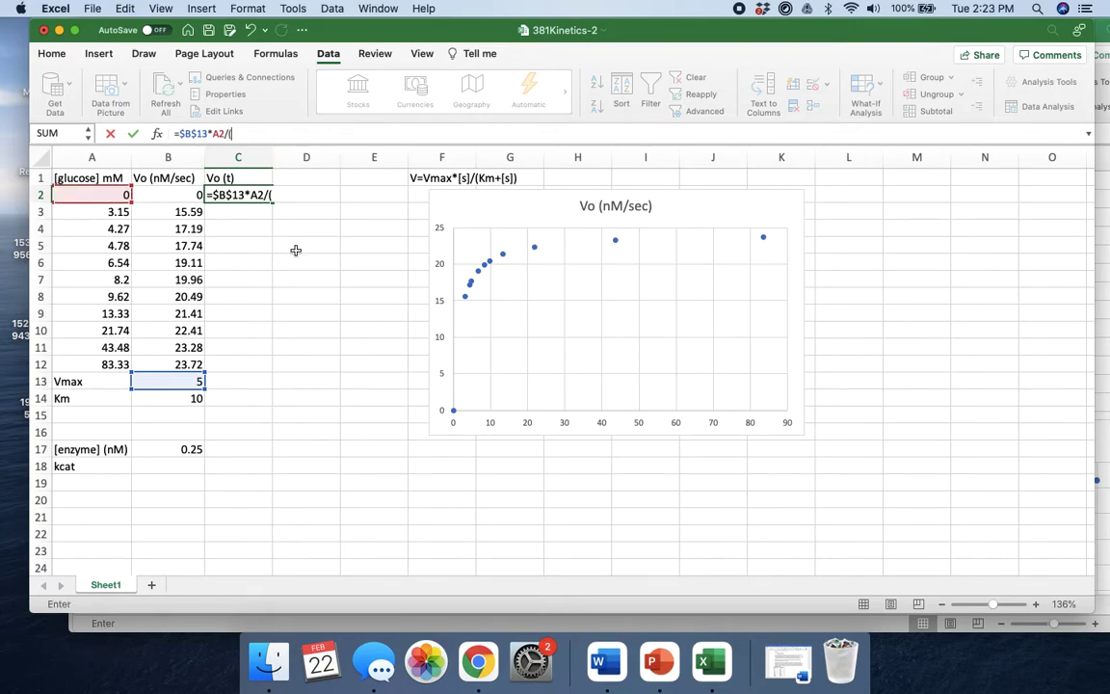
click(171, 397)
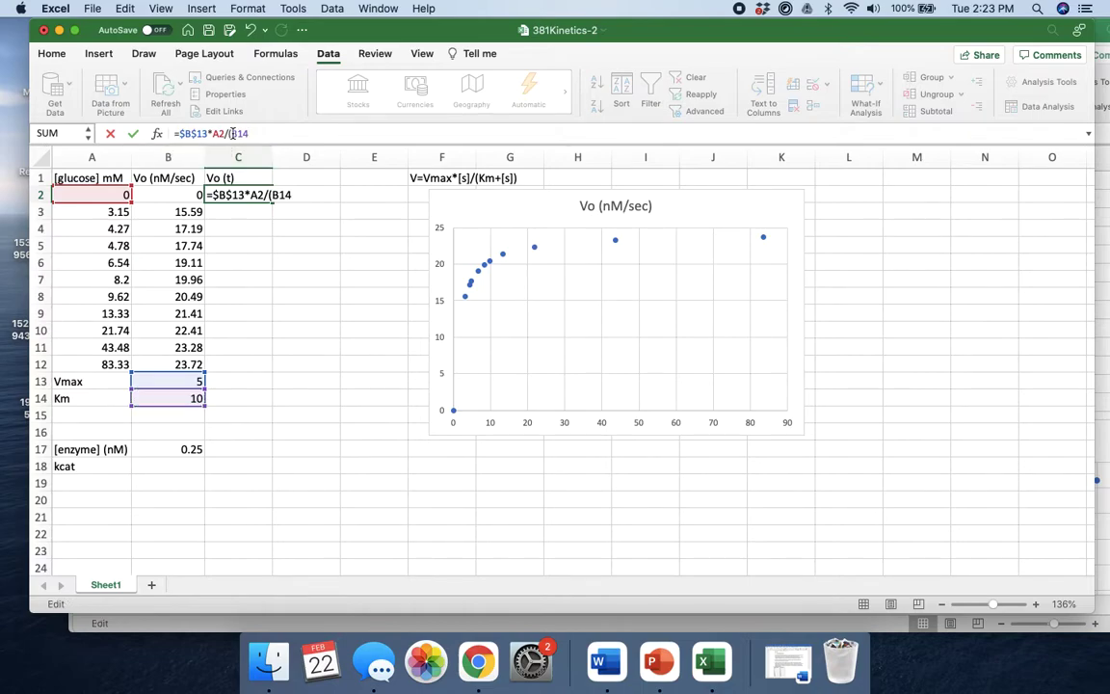
text($)
key(Right)
text($14+)
click(112, 195)
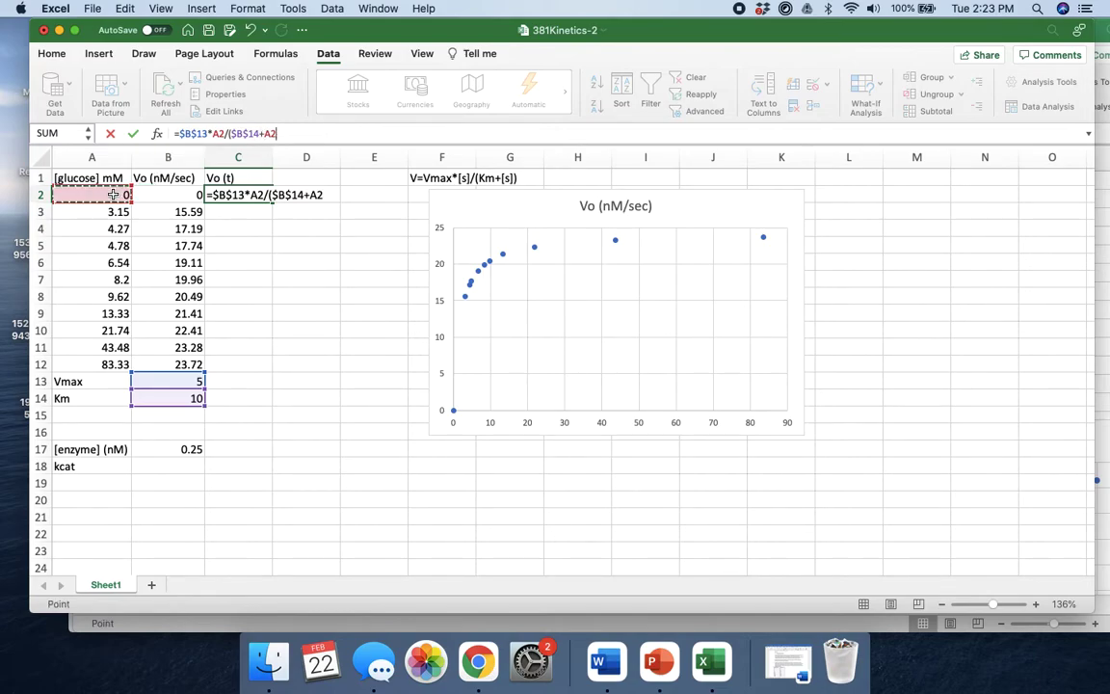
text())
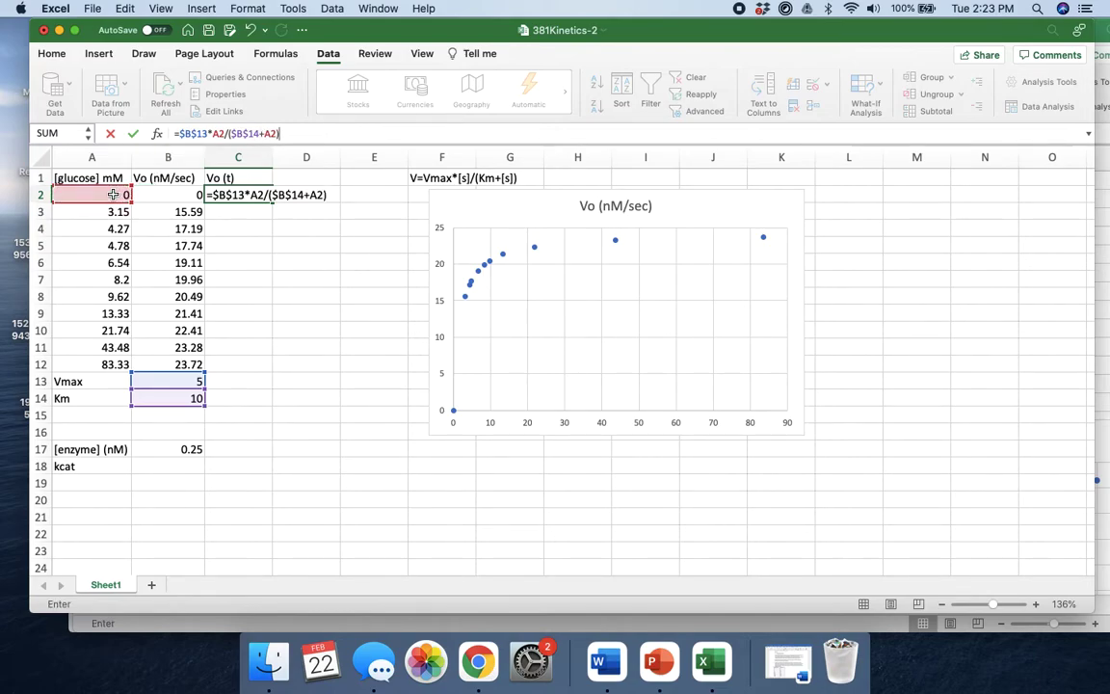
key(Return)
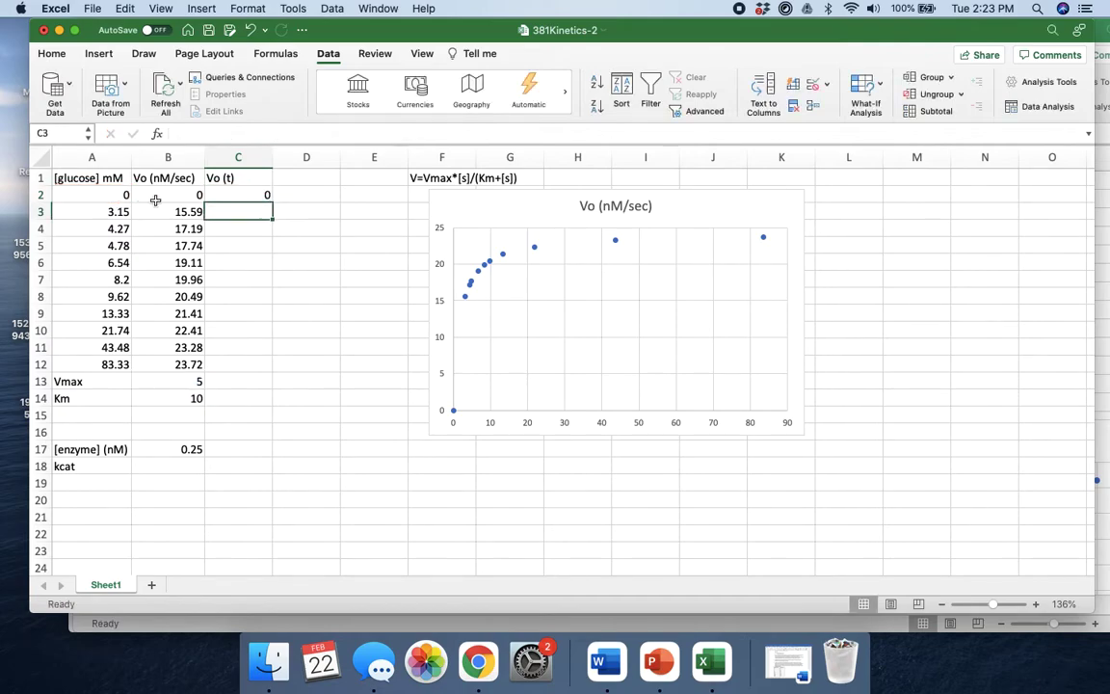
click(235, 197)
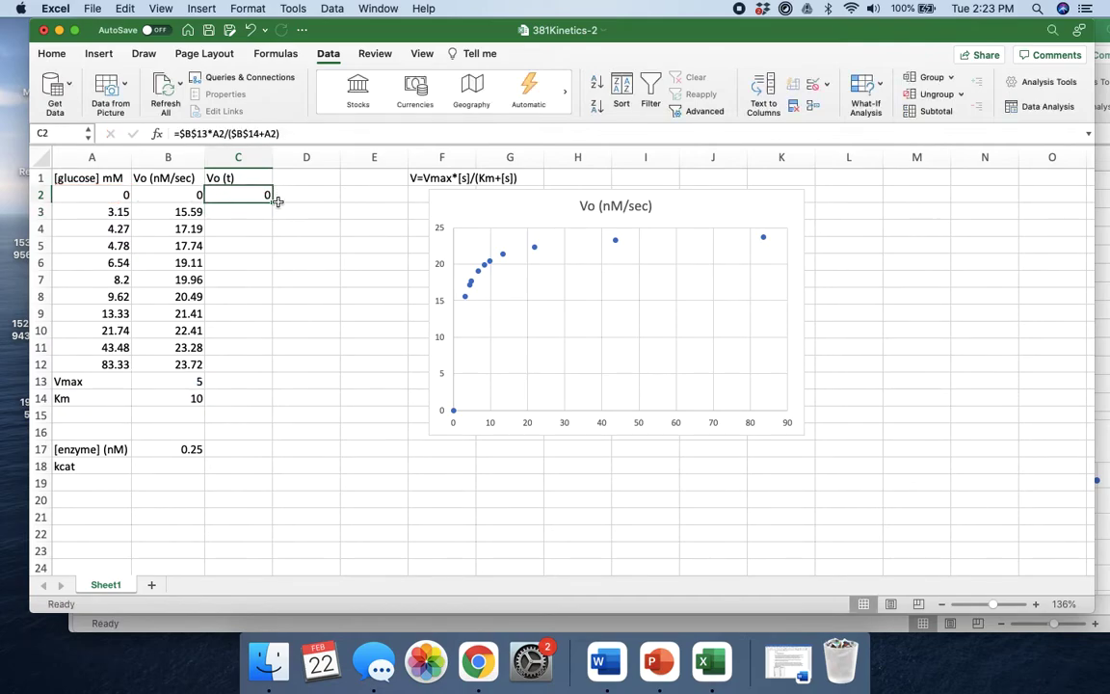
drag(273, 201, 270, 374)
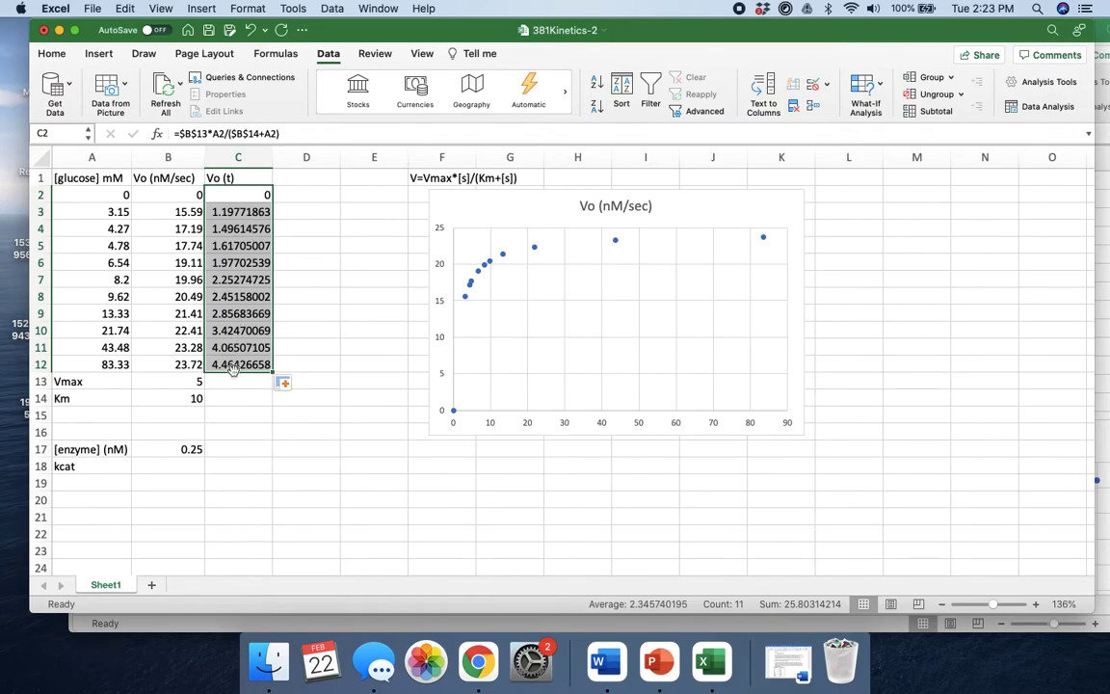
Step: Add the column heading "Error^2" in cell D1
click(310, 179)
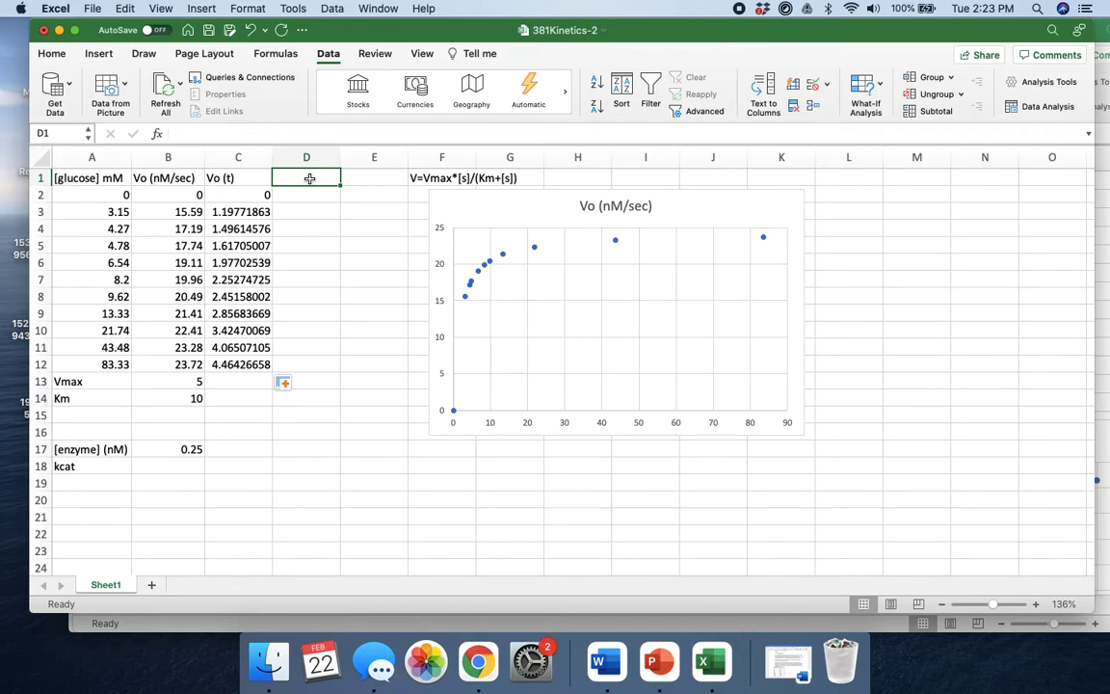
text(Erro)
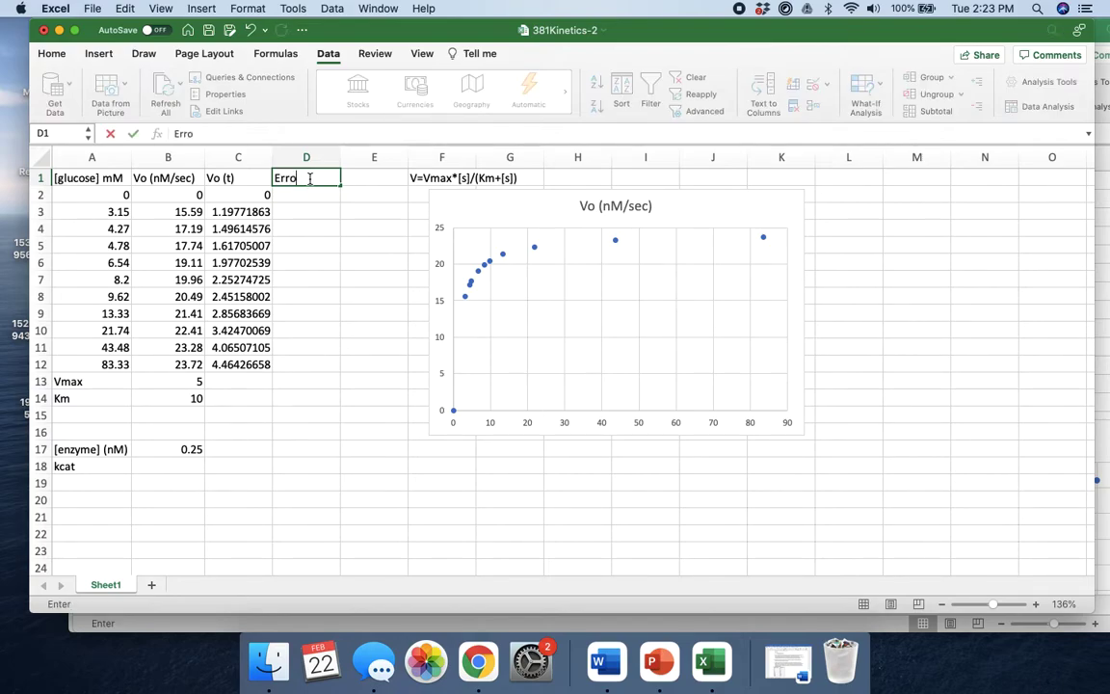
text(r^2)
key(Return)
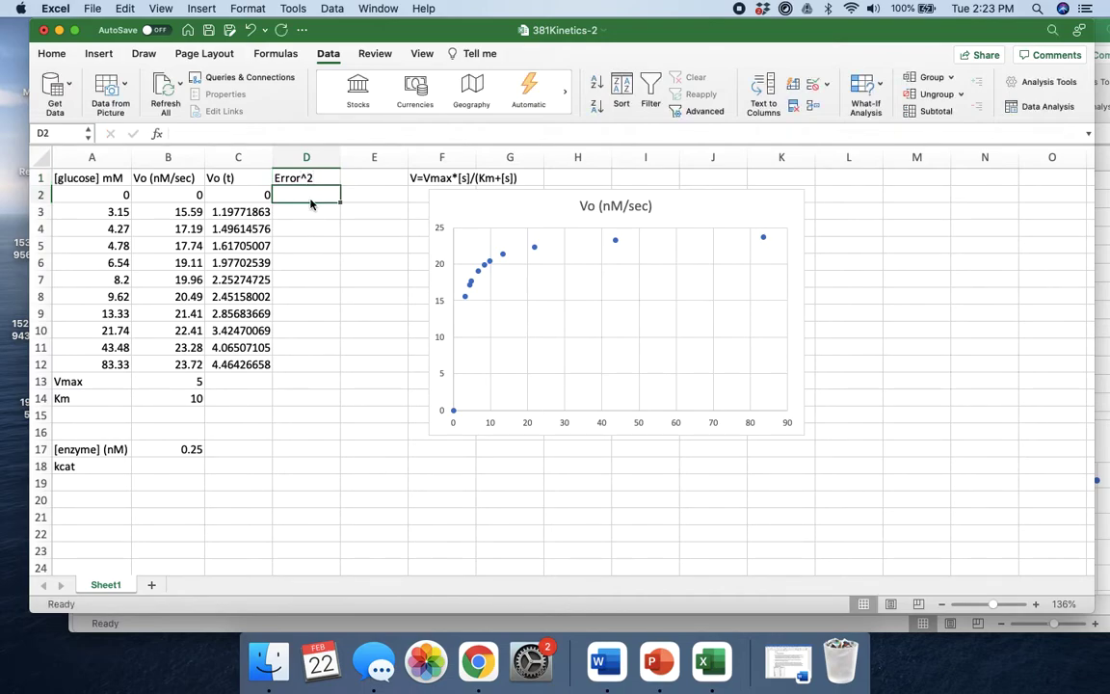
Step: Calculate the squared error in D2 with =(C2-B2)^2 and fill the formula down through D12
text(=)
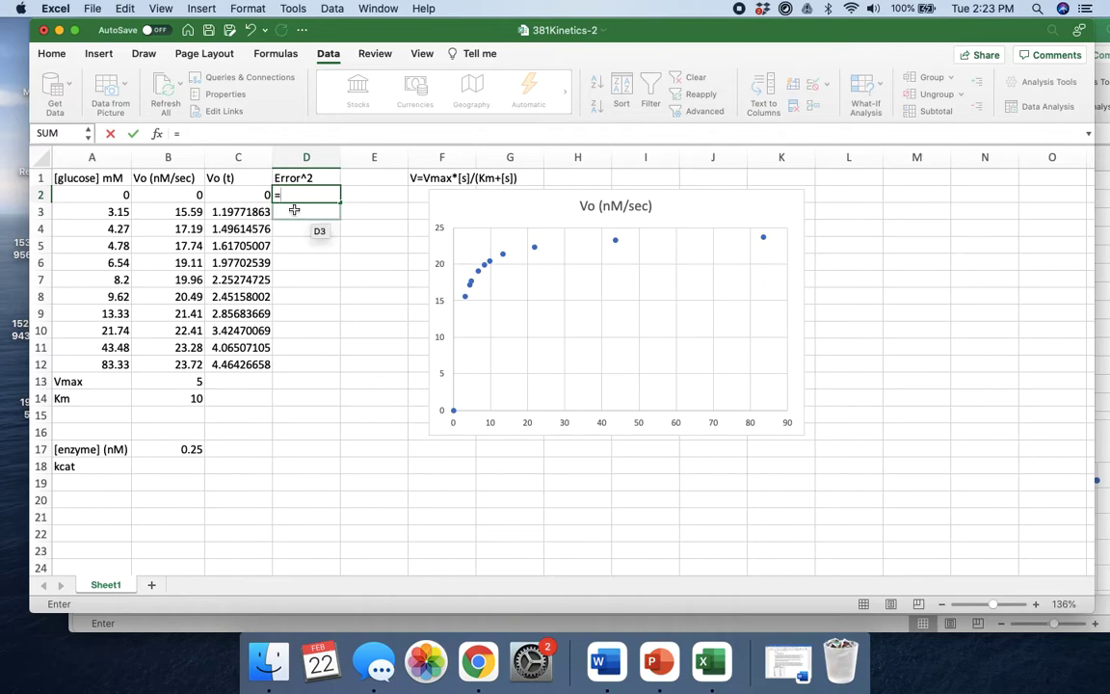
click(230, 197)
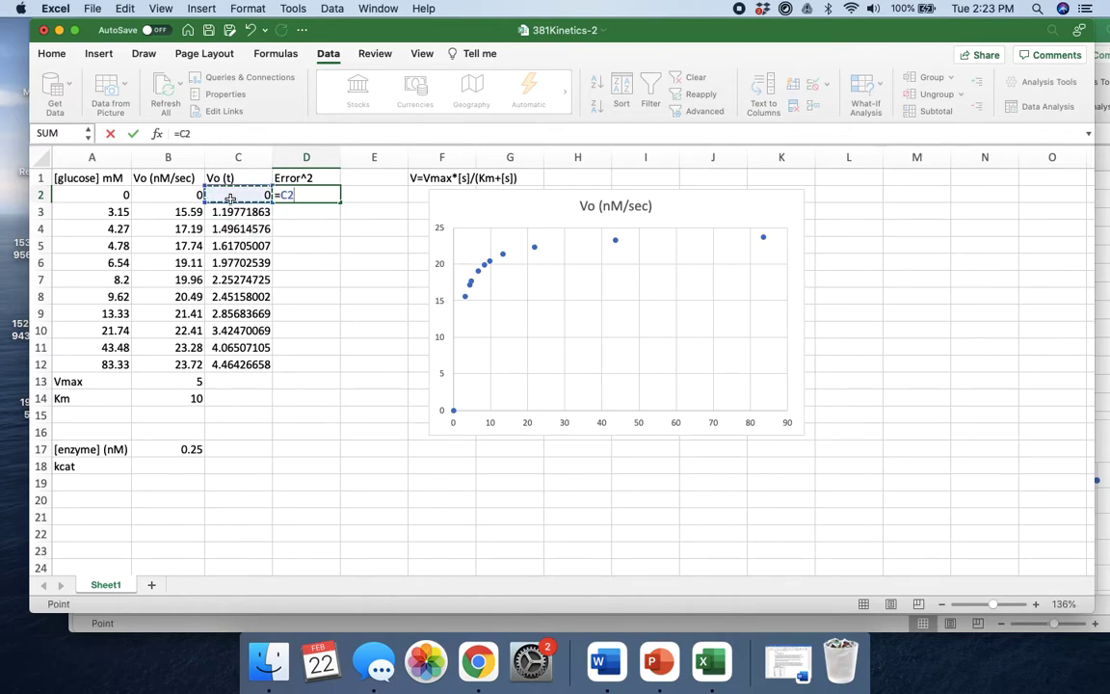
text(-)
click(159, 198)
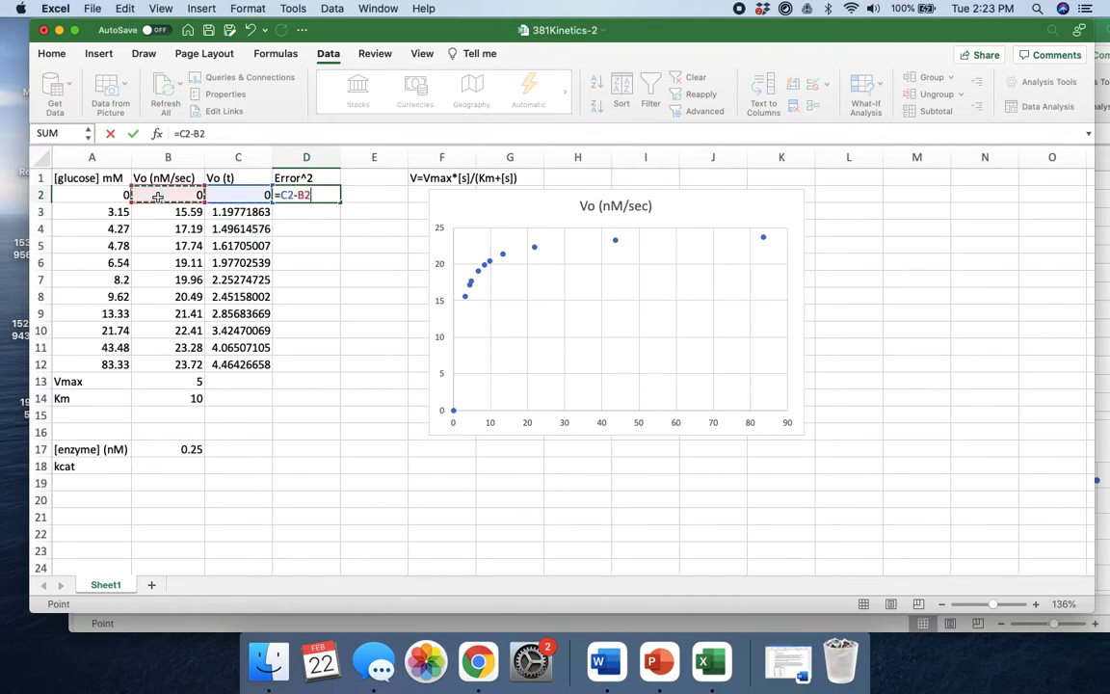
click(179, 133)
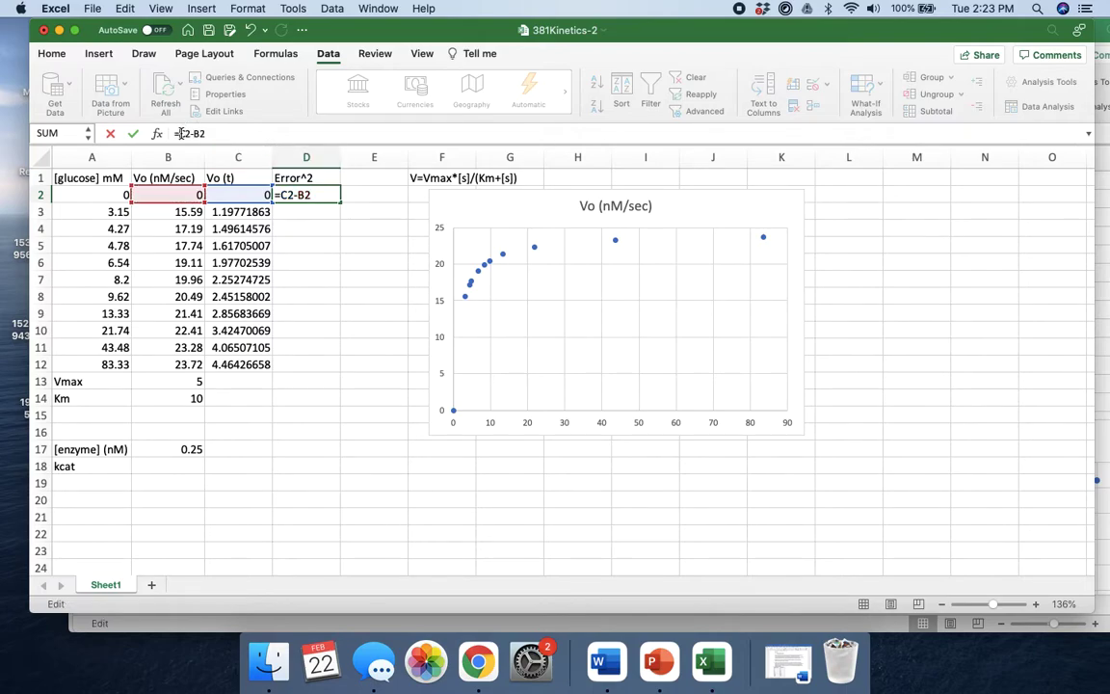
text(()
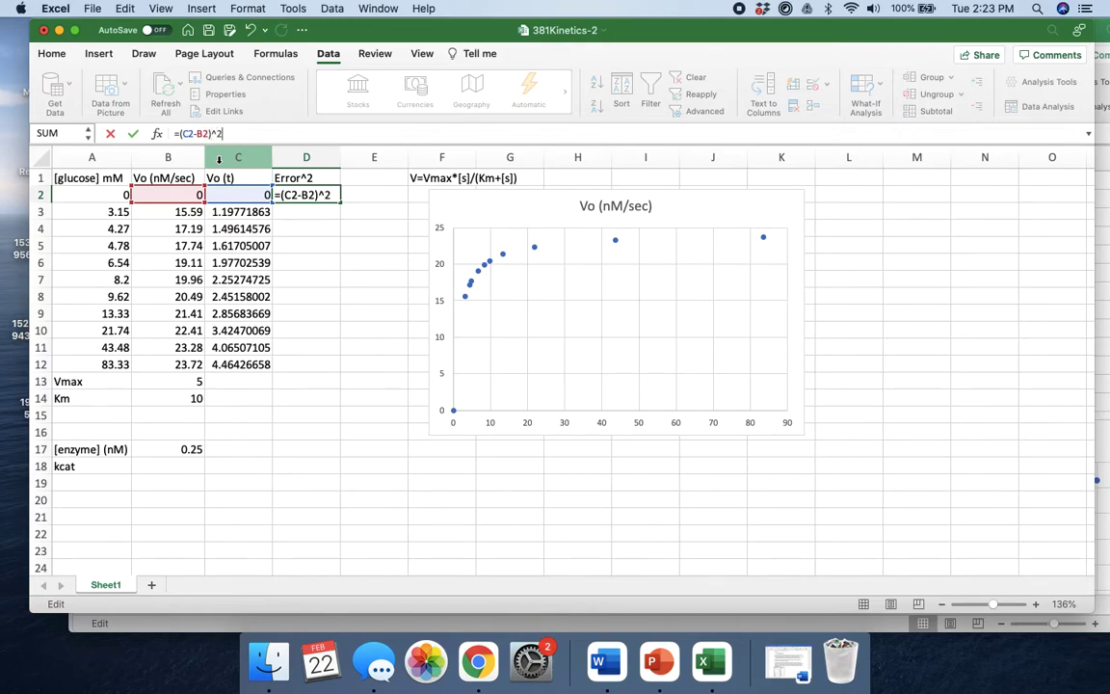
key(Return)
click(292, 194)
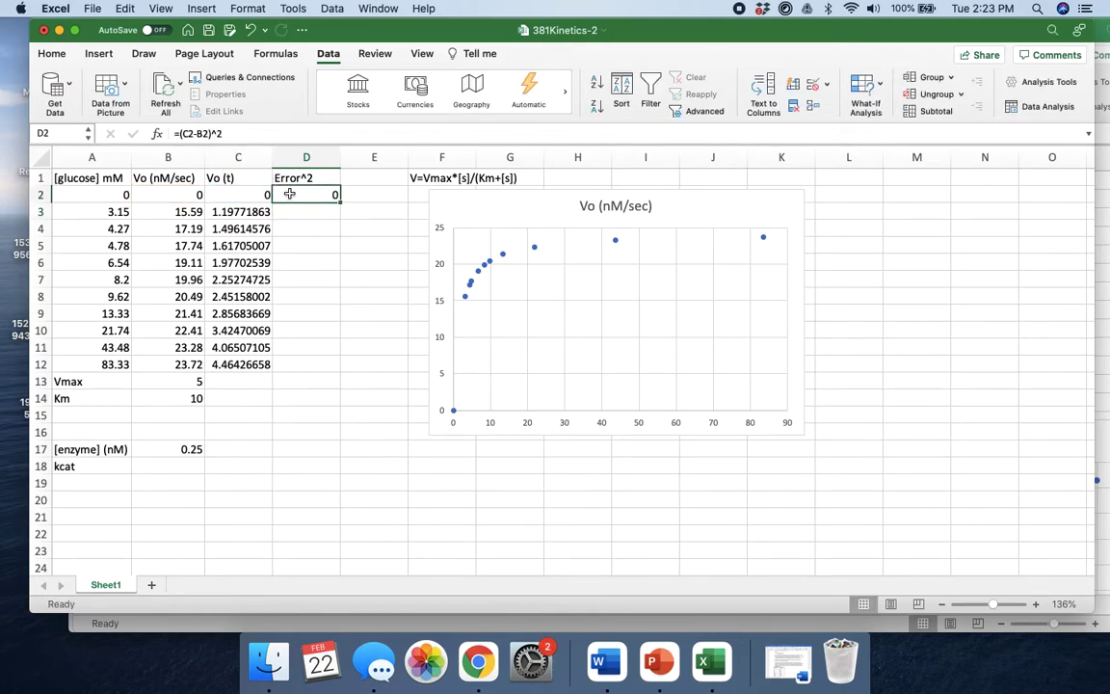
drag(339, 199, 340, 372)
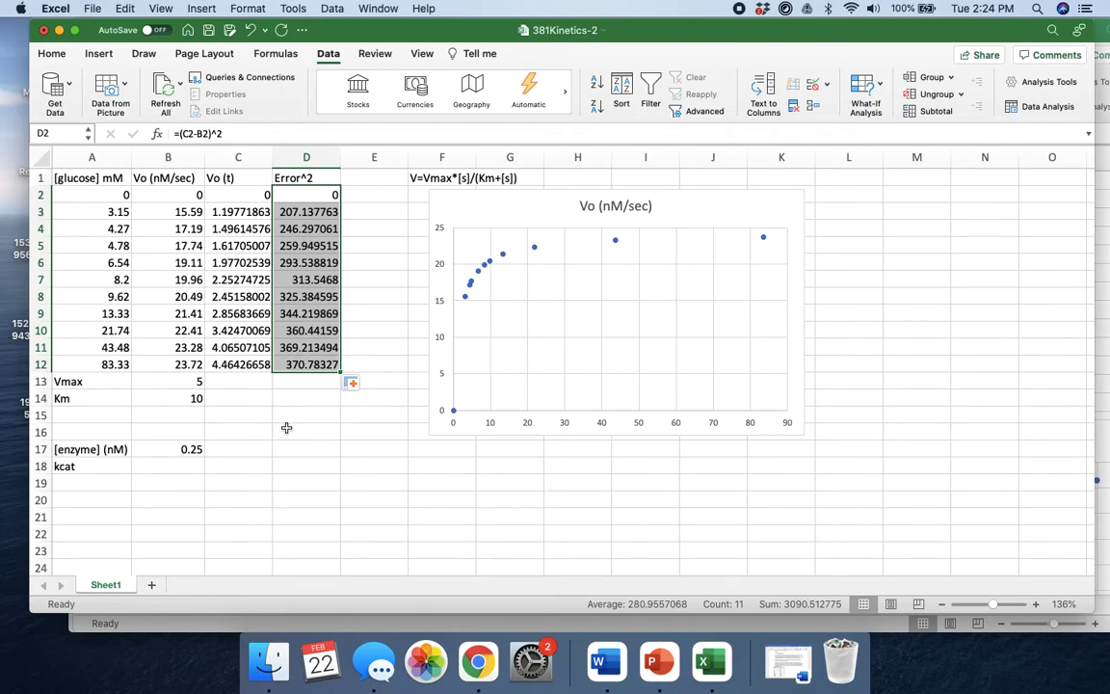
Step: Total the squared errors in D13 with the SUM function over D2:D12
click(305, 384)
text(=SUM)
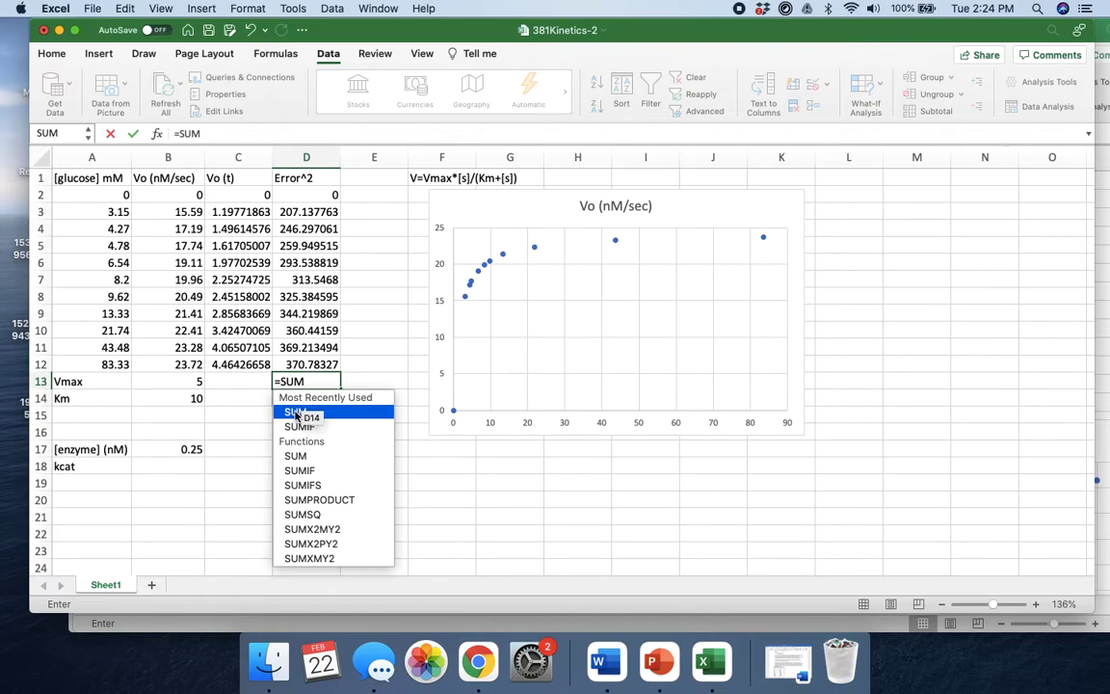
double_click(304, 413)
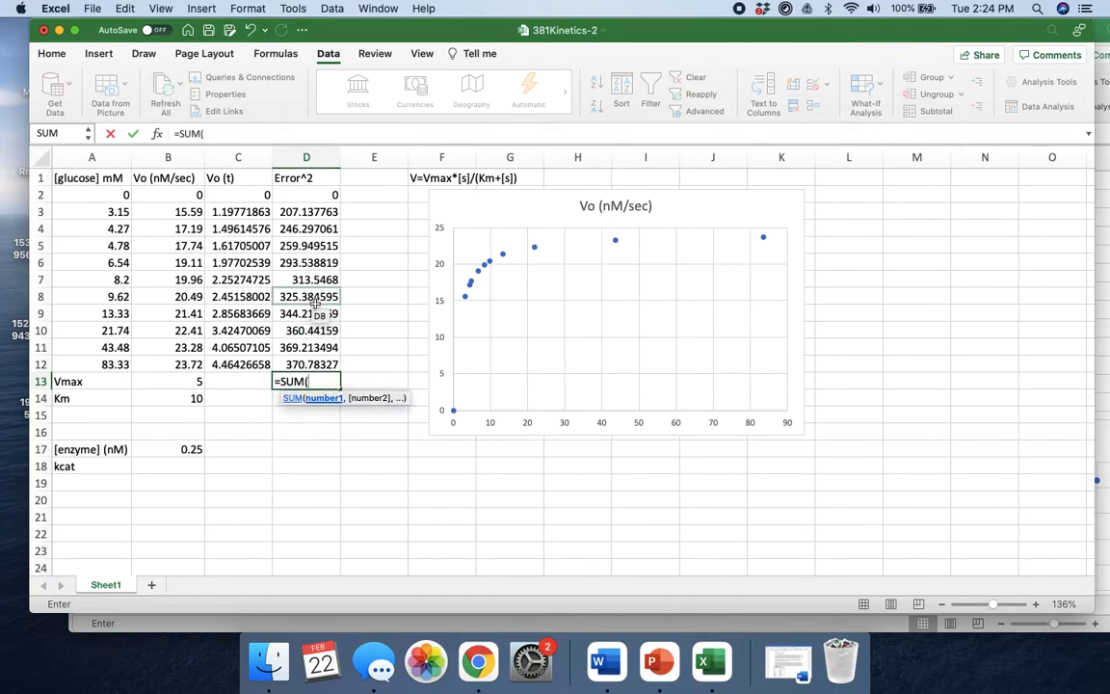
drag(323, 195, 323, 374)
key(Return)
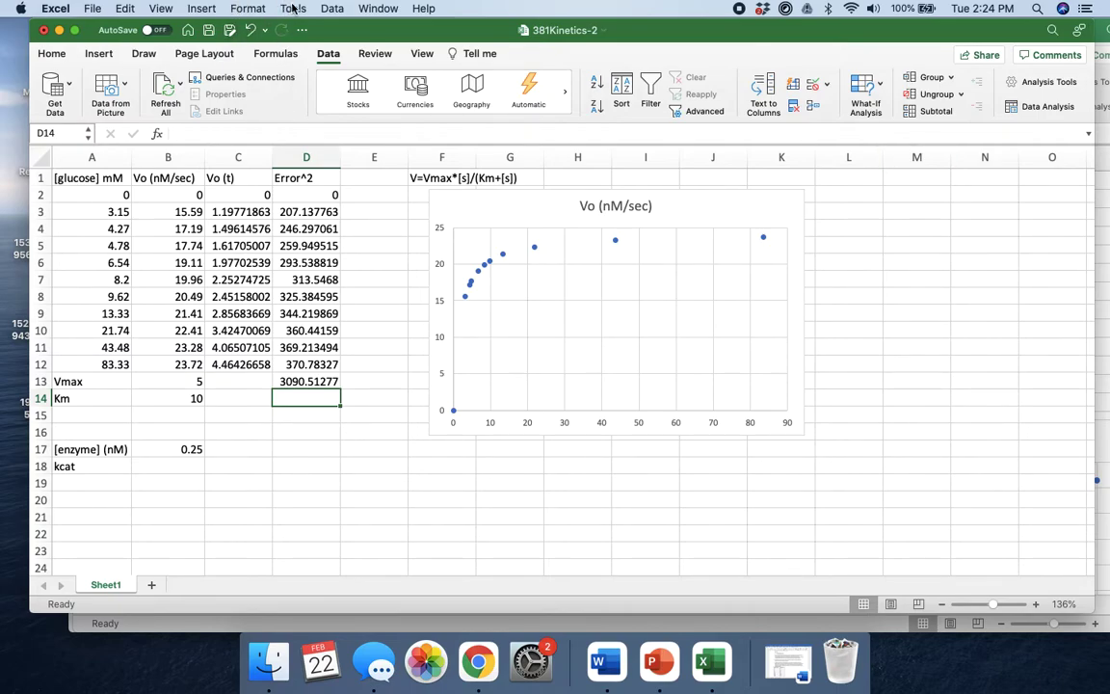
Step: Enable the Solver Add-In among the available Excel add-ins
click(293, 9)
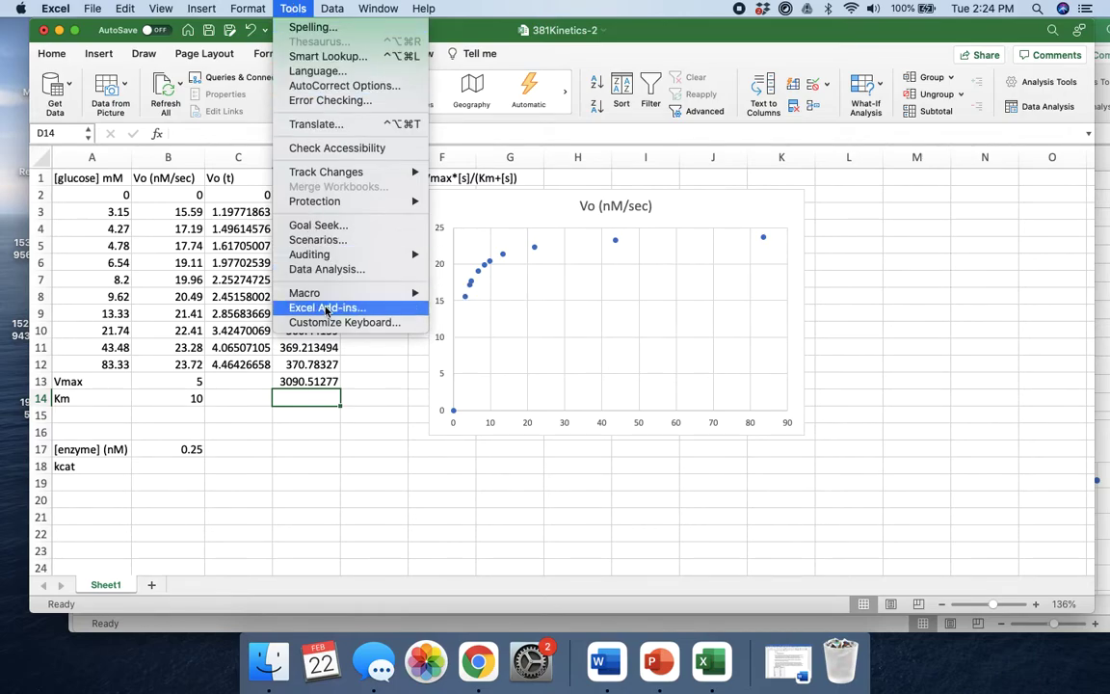
click(325, 309)
click(433, 166)
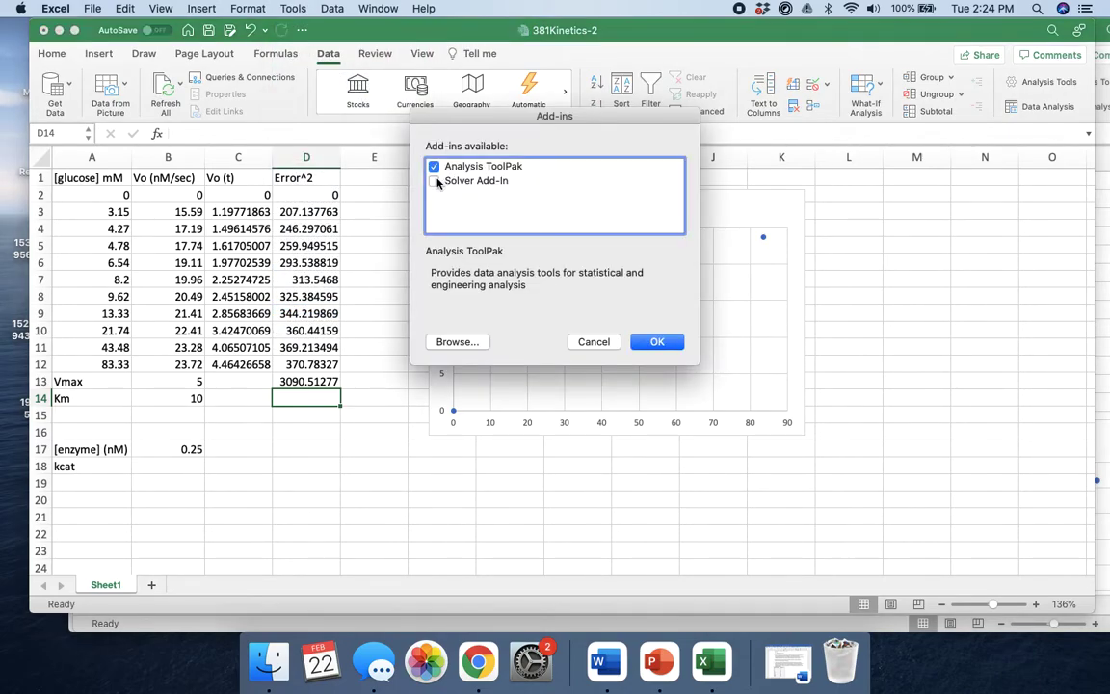
click(435, 181)
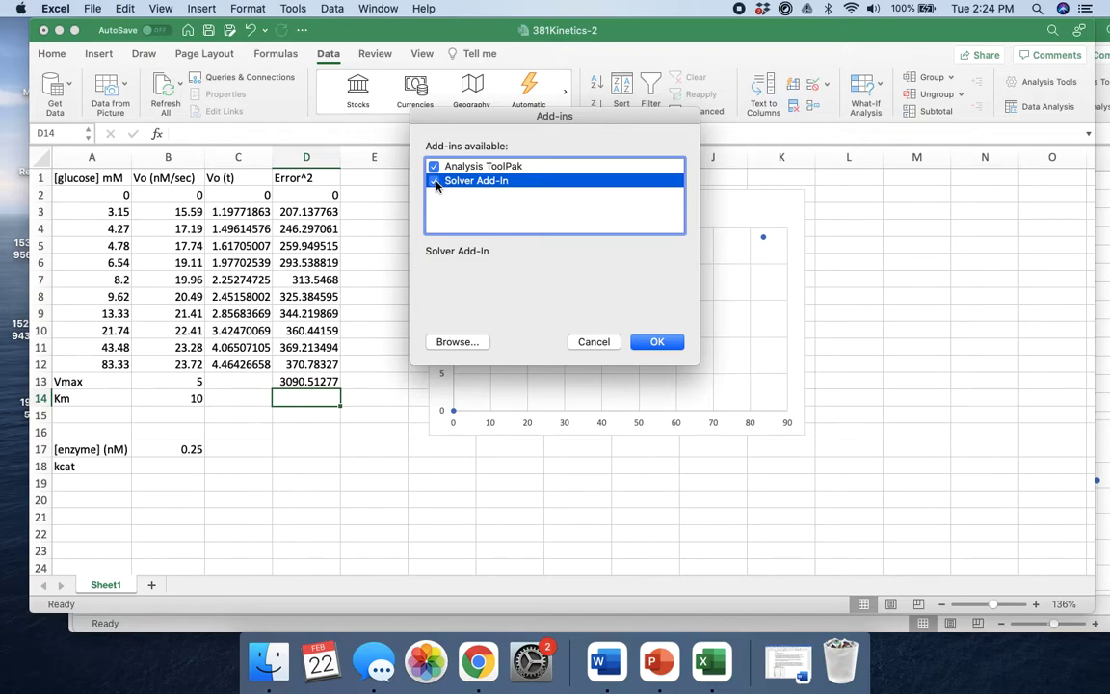
click(659, 343)
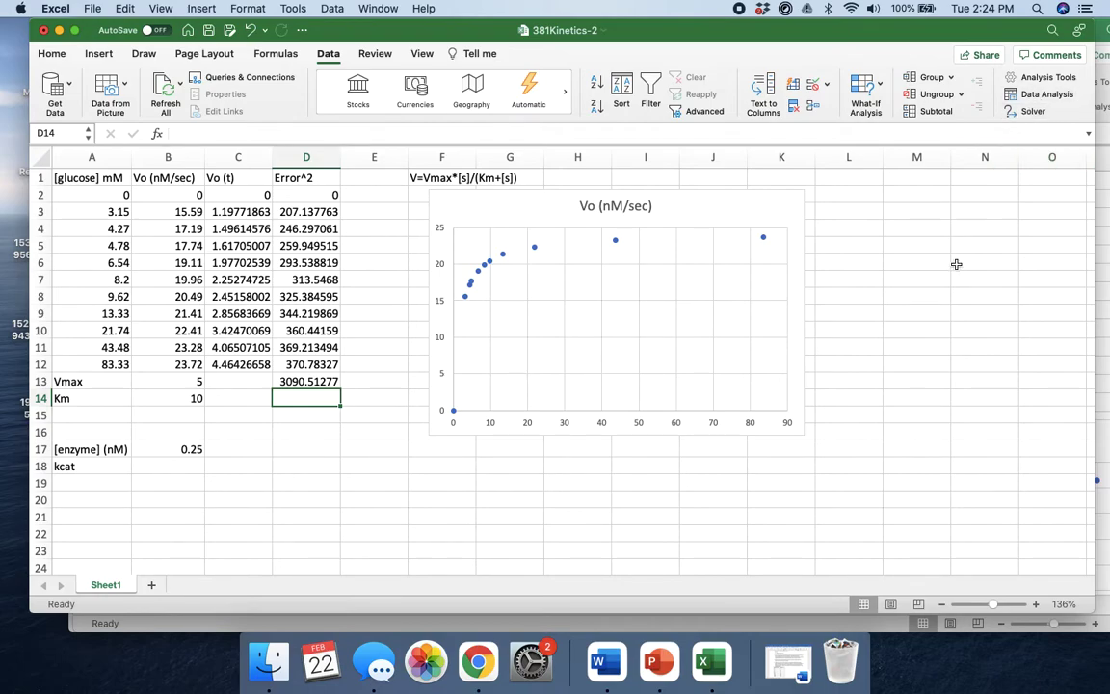
Step: Open Solver and set the squared-error total in D13 as the objective
click(1036, 113)
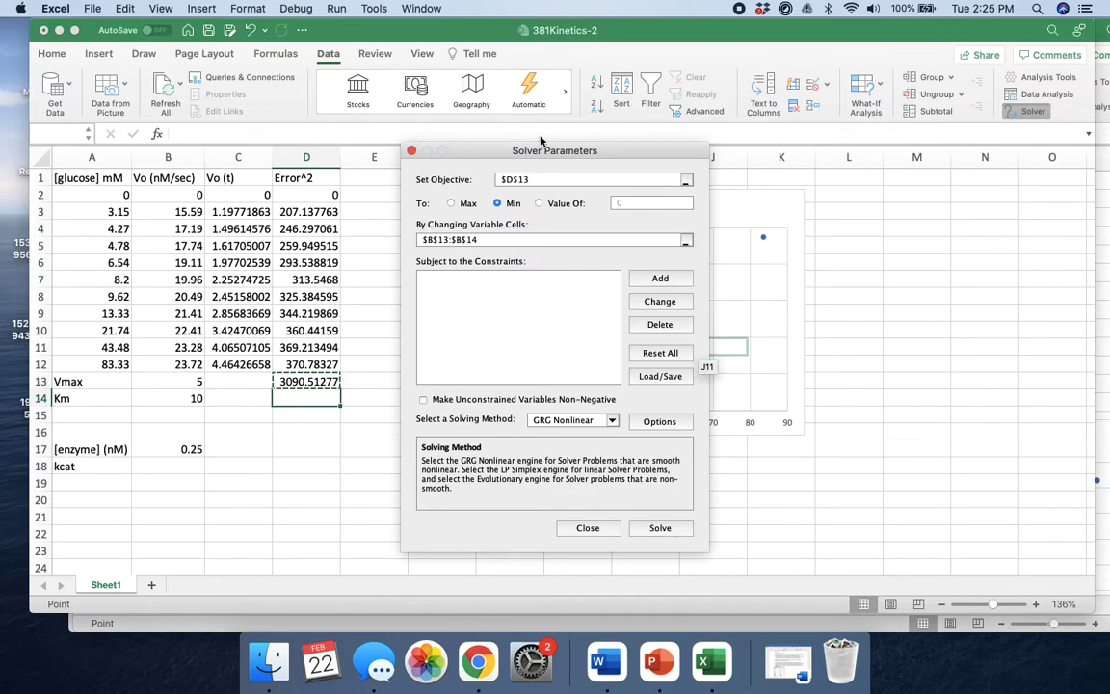
drag(547, 151, 648, 142)
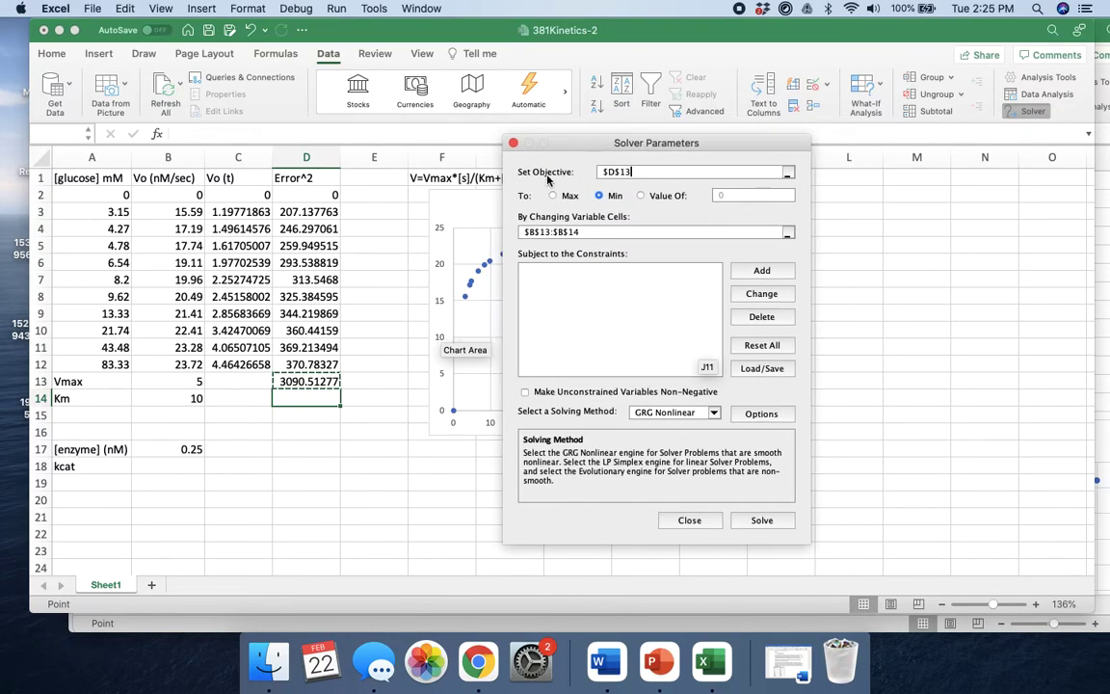
click(309, 385)
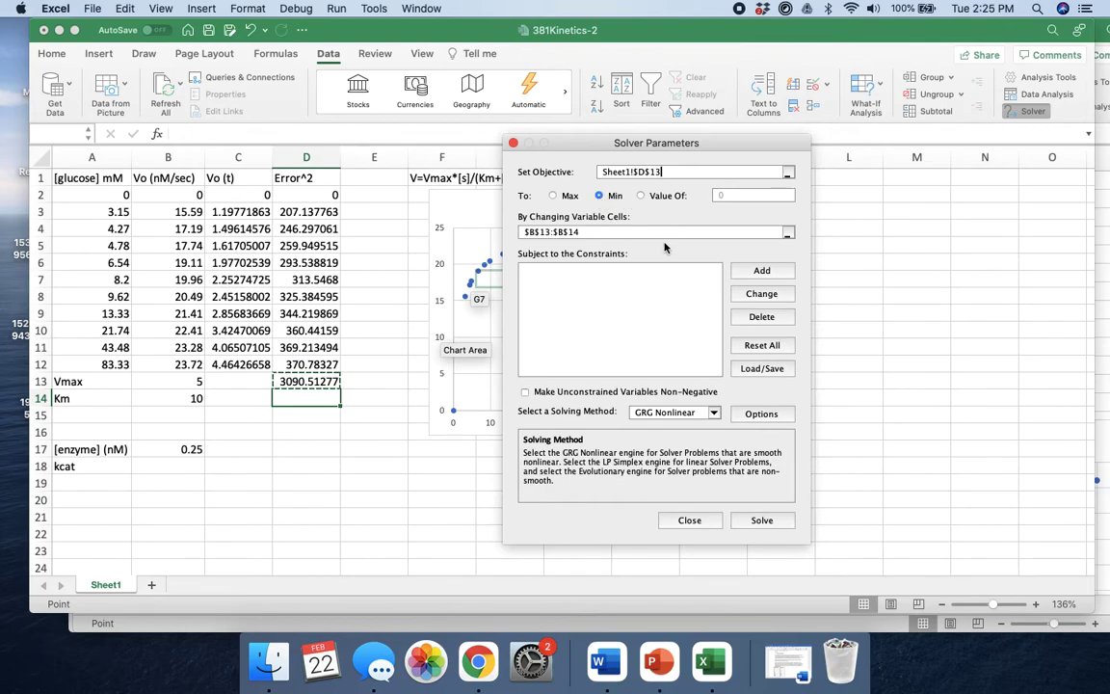
Step: Replace Solver's changing variable cells with the Vmax and Km values in B13:B14
click(606, 232)
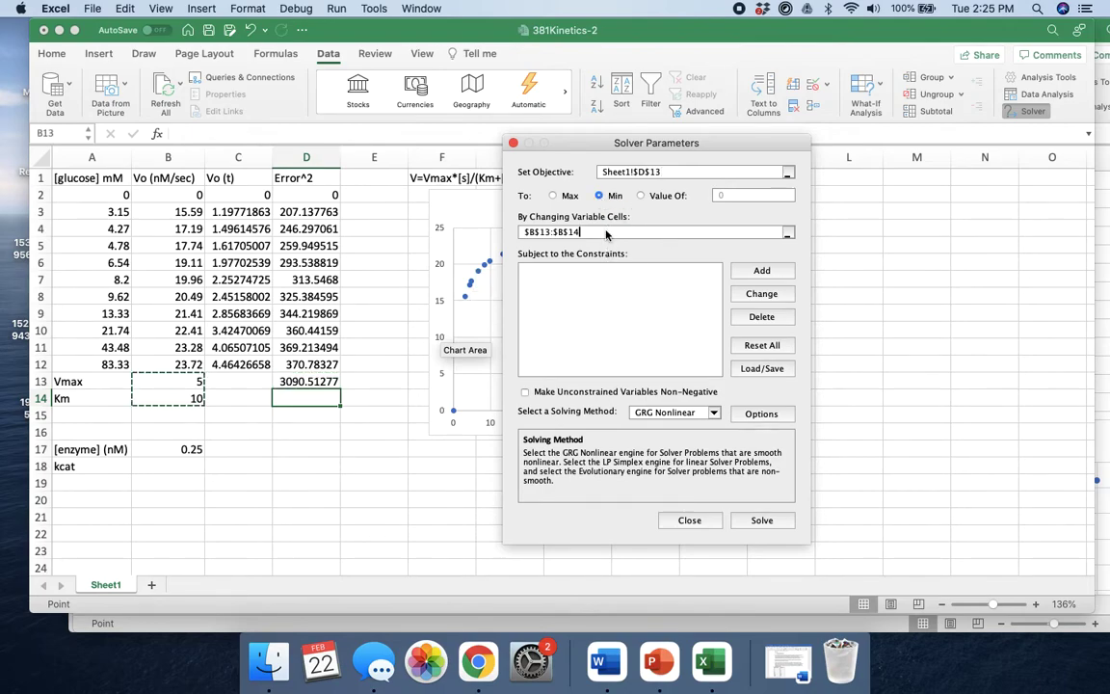
drag(606, 232, 482, 204)
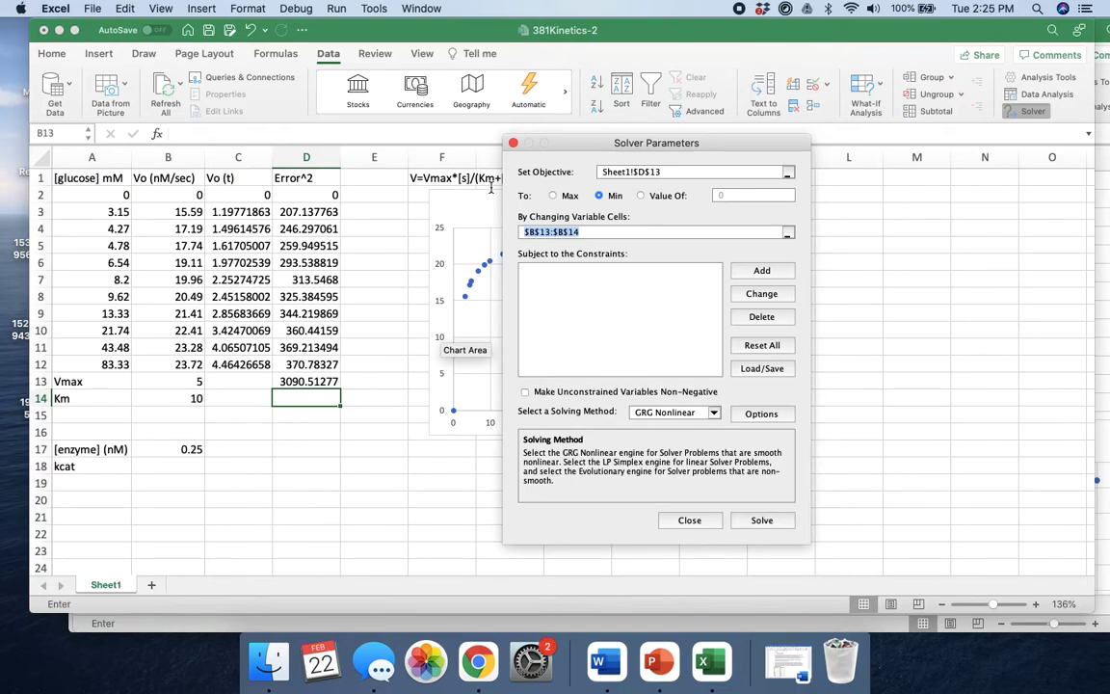
key(BackSpace)
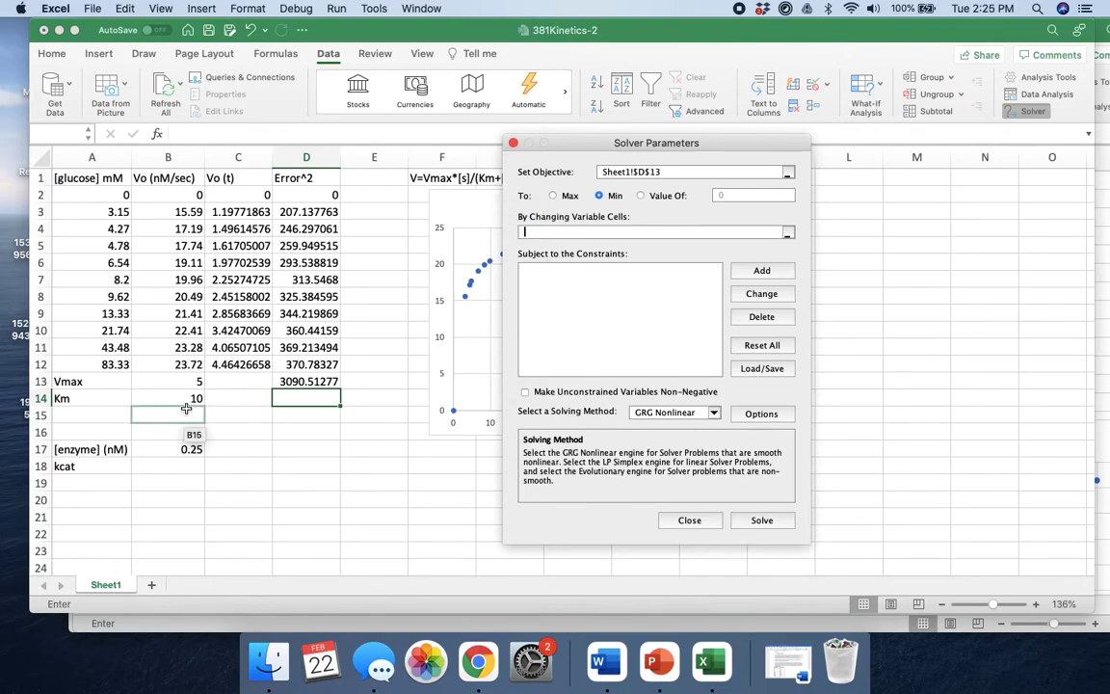
drag(151, 385, 152, 399)
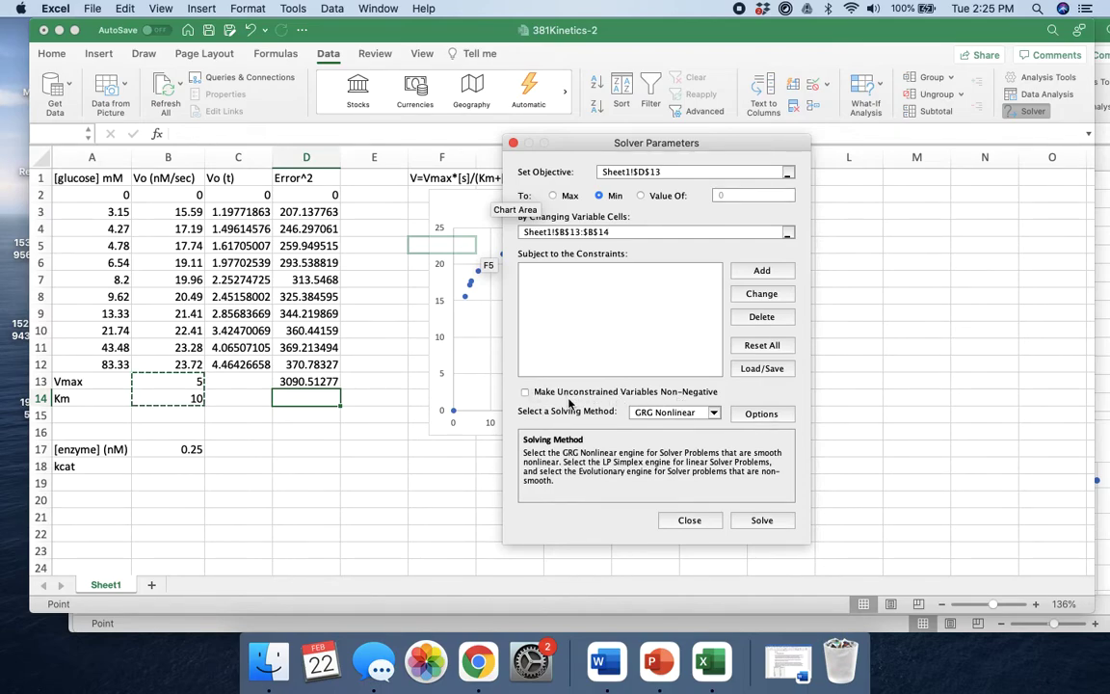
Step: Run Solver with the GRG Nonlinear method to minimize the objective and keep the Solver solution
click(526, 393)
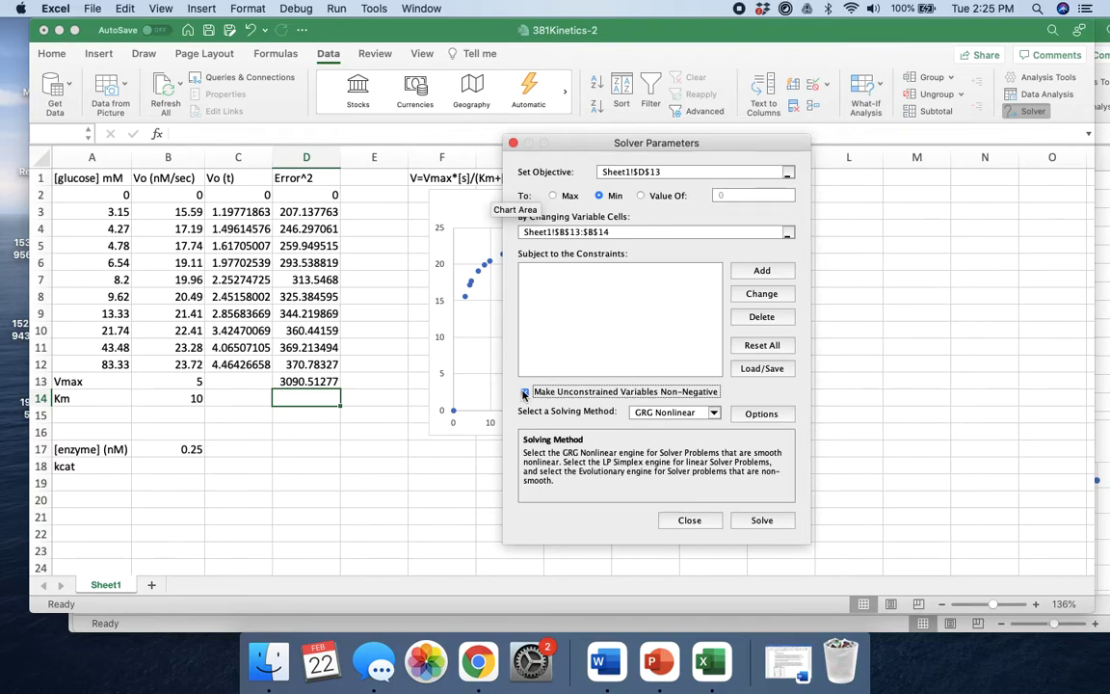
click(525, 393)
click(772, 521)
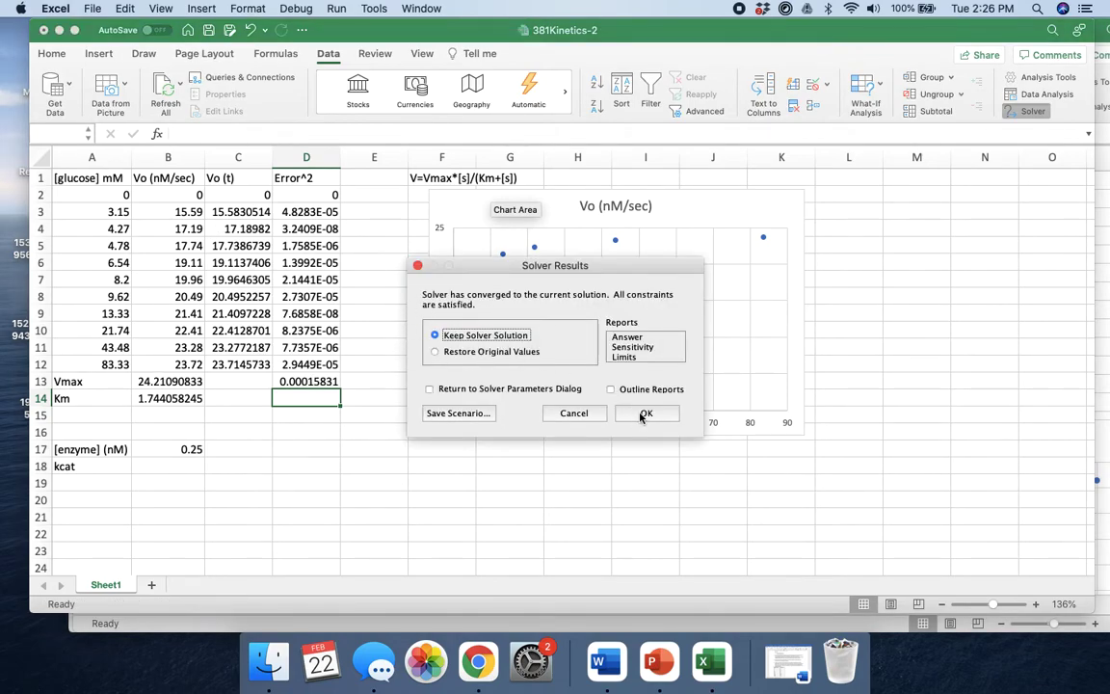
click(644, 413)
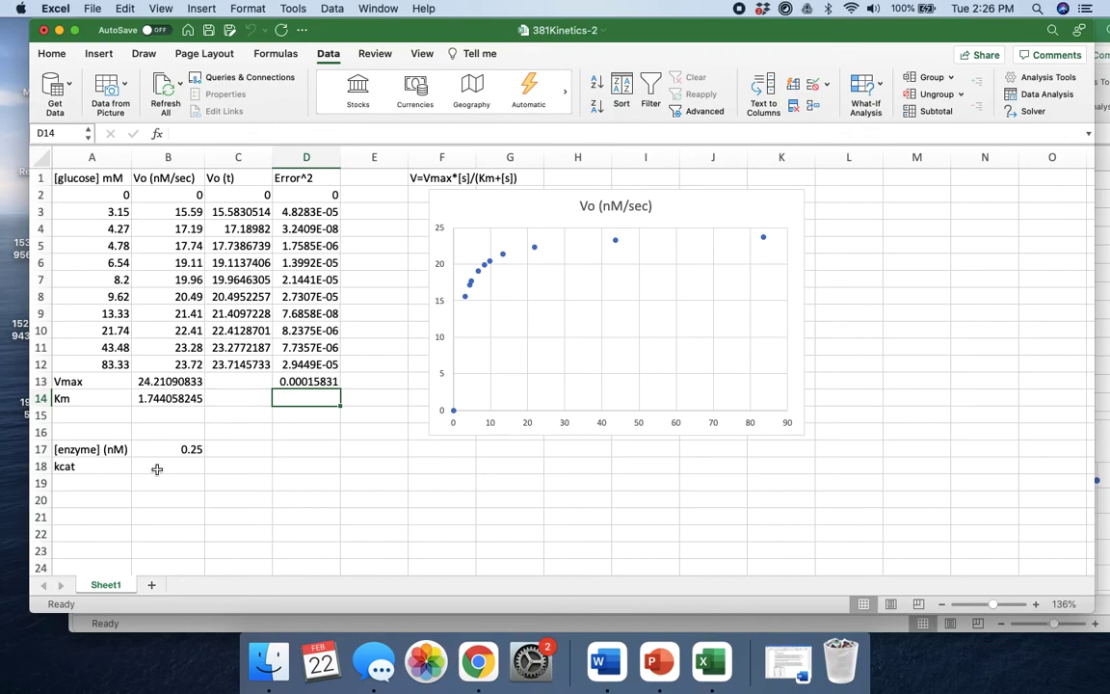
Step: Calculate kcat in B18 by dividing Vmax by the enzyme concentration with =B13/B17
click(157, 468)
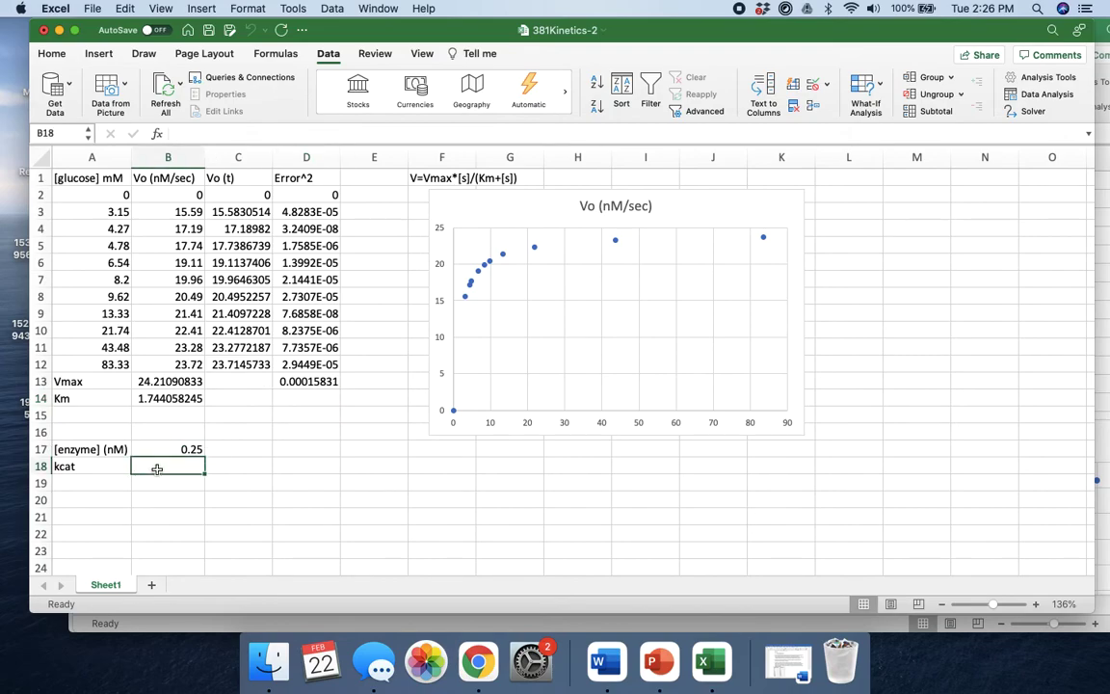
text(=)
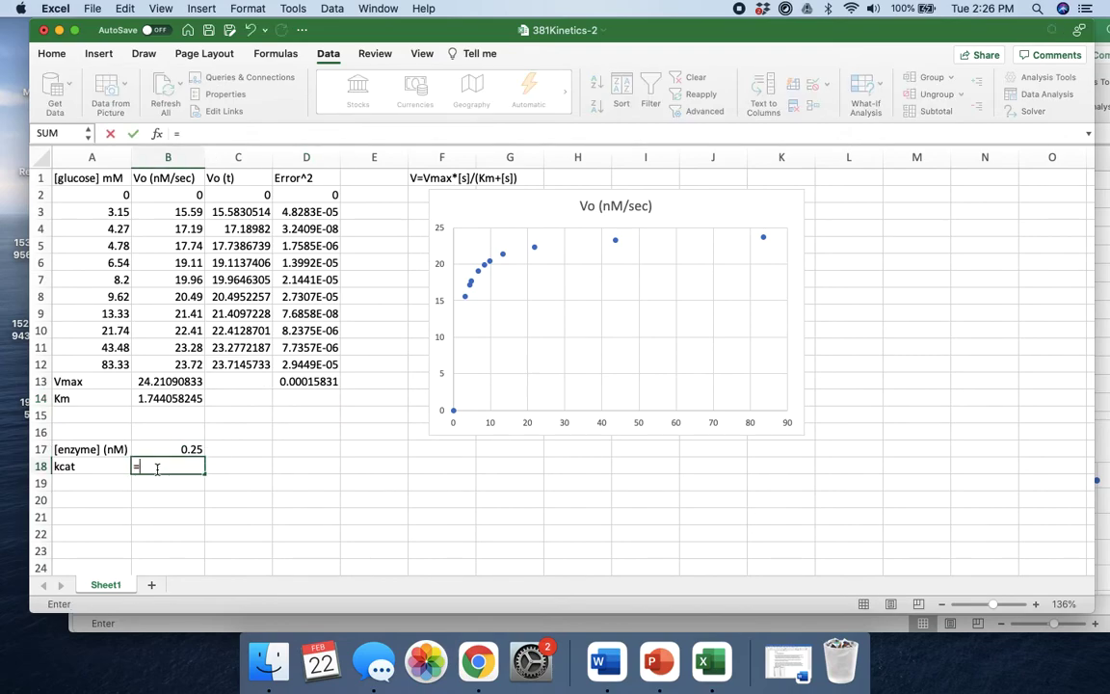
click(149, 380)
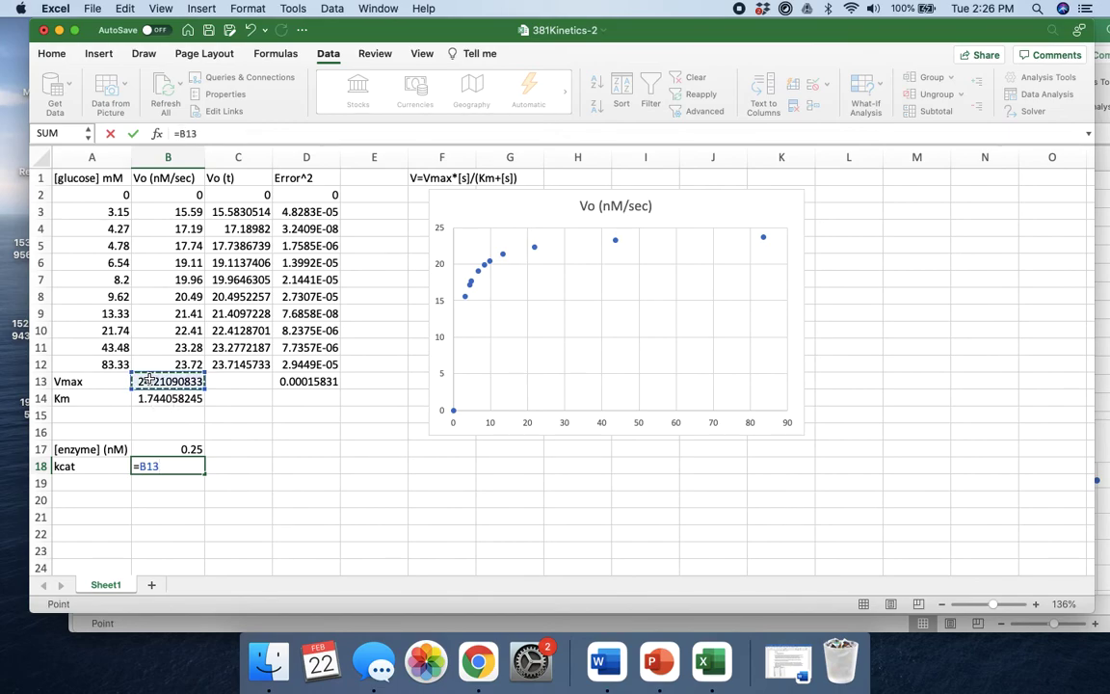
text(/)
click(172, 450)
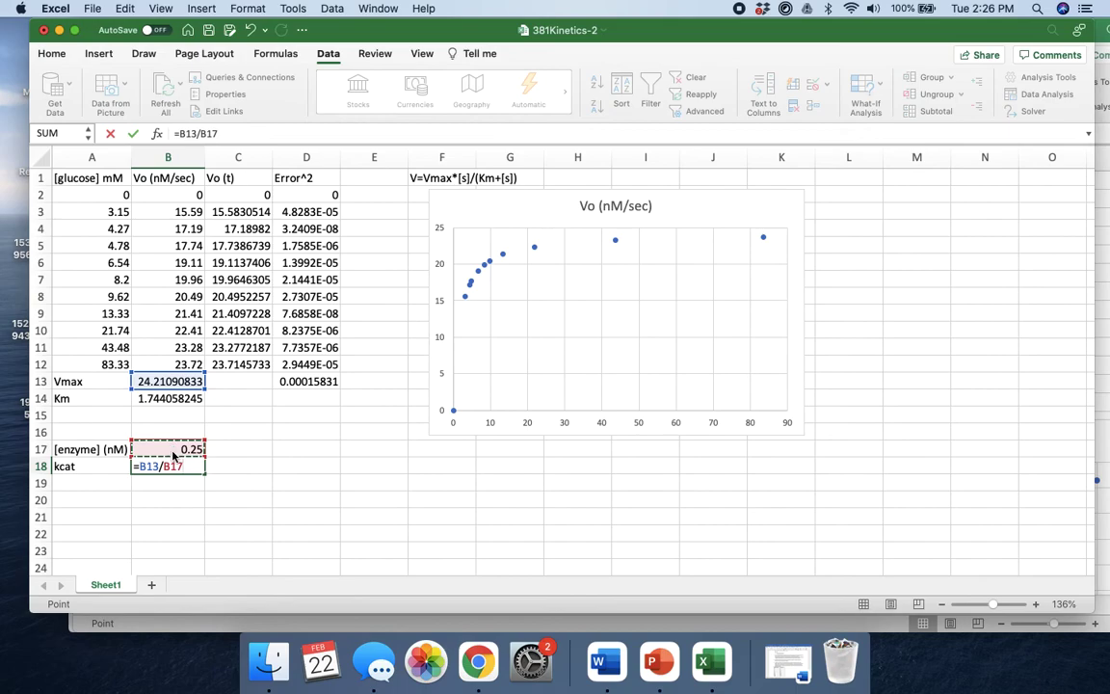
key(Return)
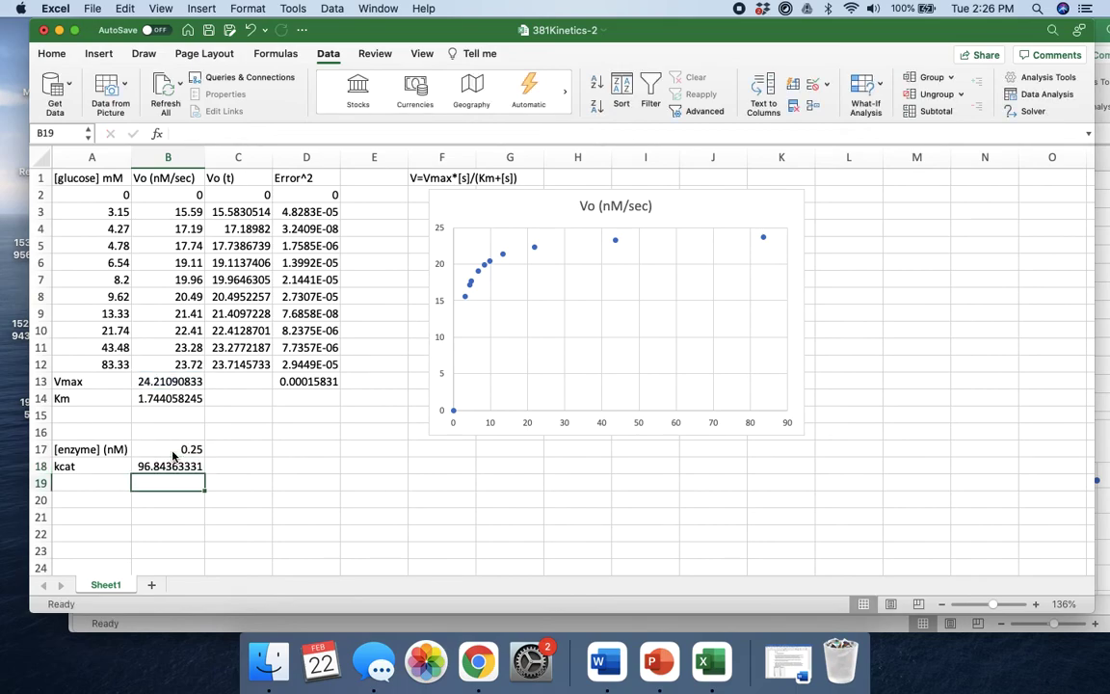